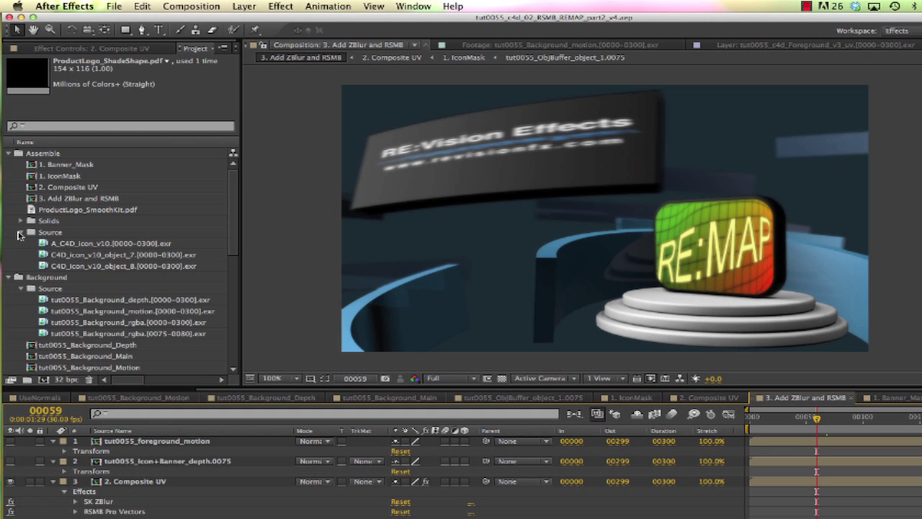
# - Collapse the Source folder, view the 2. Composite UV comp, then reopen 3. Add ZBlur and RSMB
pyautogui.click(20, 231)
pyautogui.click(76, 188)
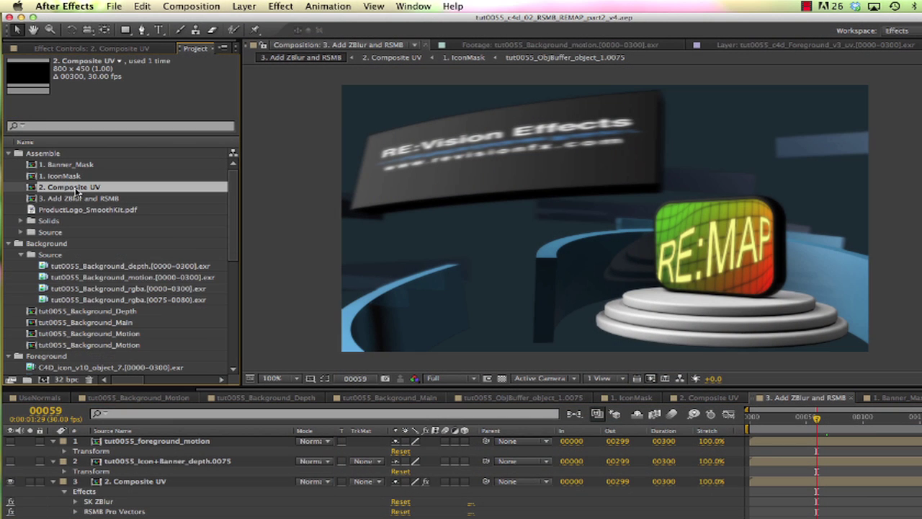
pyautogui.doubleClick(75, 187)
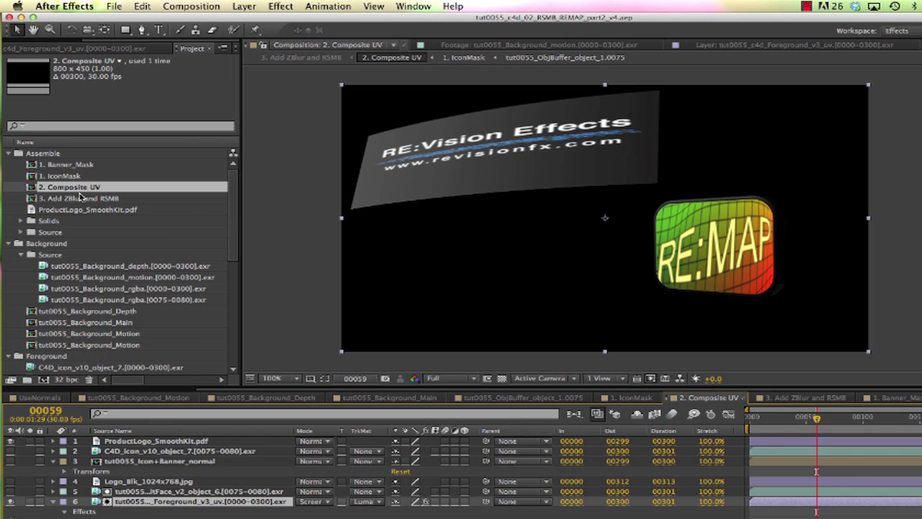
pyautogui.doubleClick(81, 198)
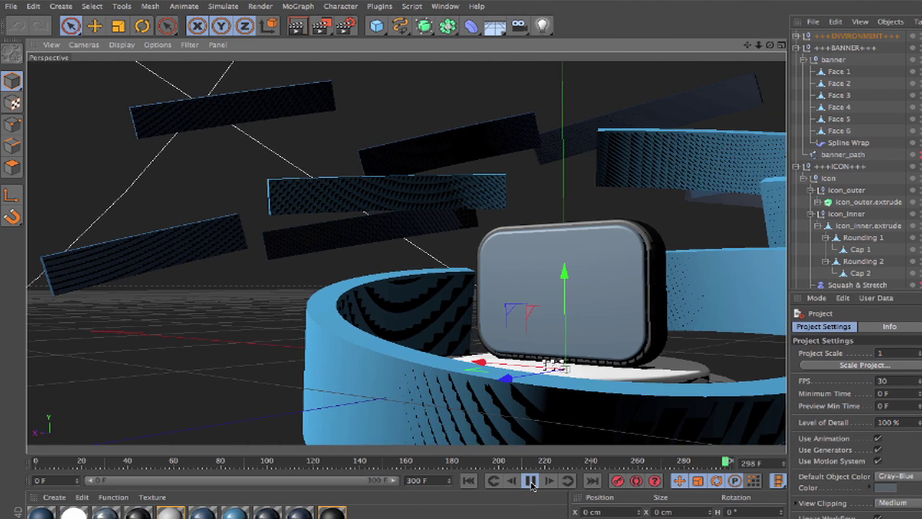
# - Play the Cinema 4D animation to frame 100 and show the Material UVW pass in Render Settings
pyautogui.click(531, 481)
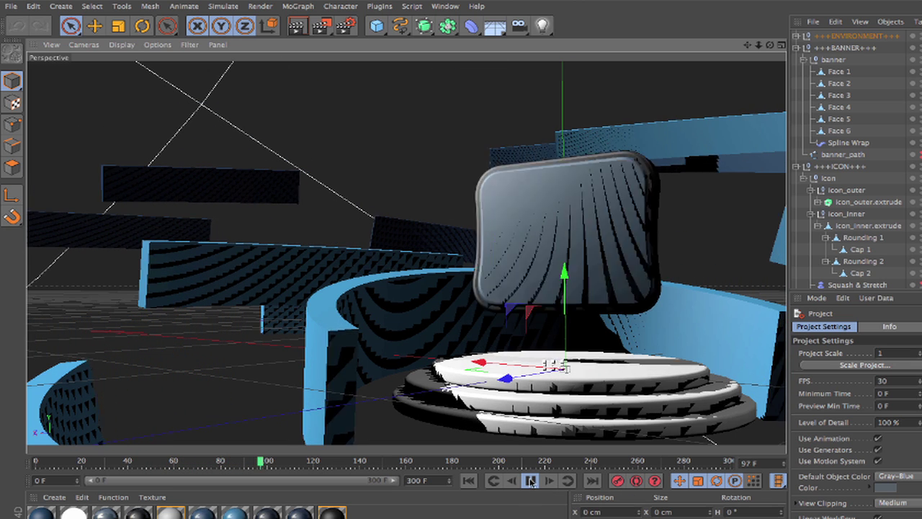
pyautogui.click(531, 481)
pyautogui.click(347, 29)
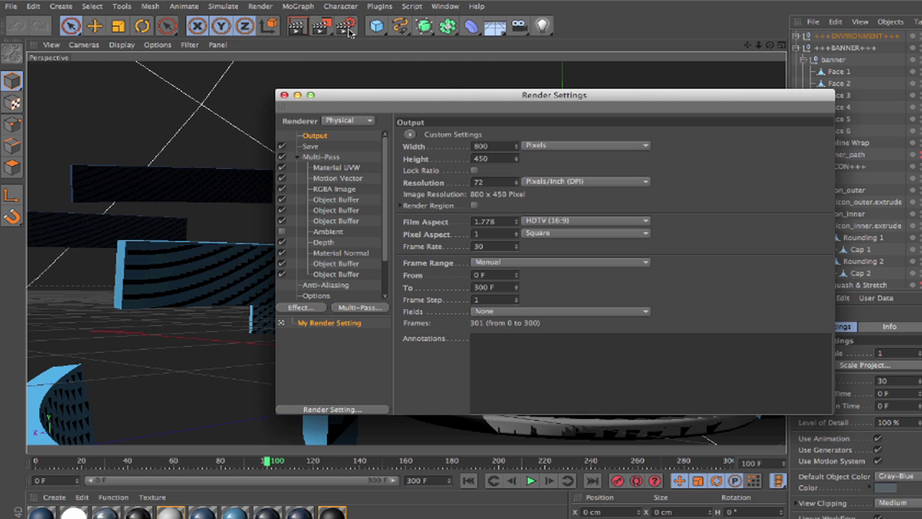
pyautogui.click(356, 168)
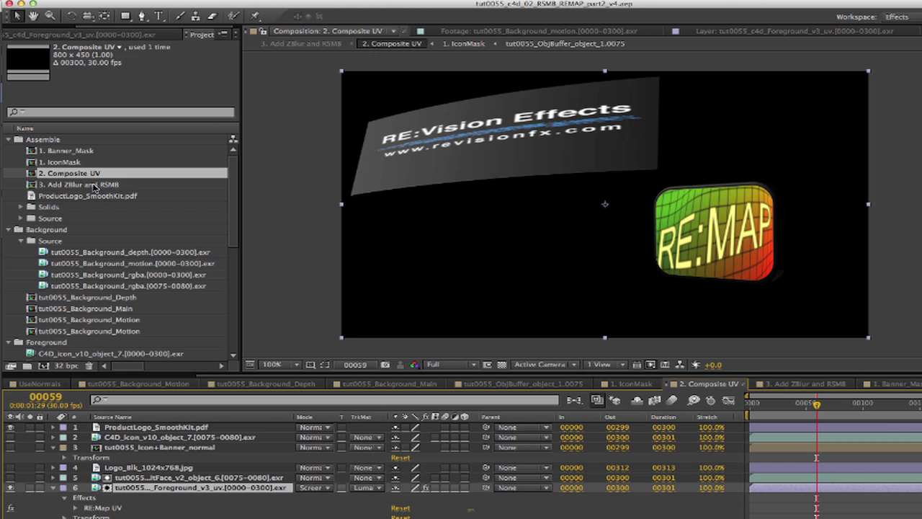
# - Reopen the 3. Add ZBlur and RSMB composition from the Project panel
pyautogui.doubleClick(93, 185)
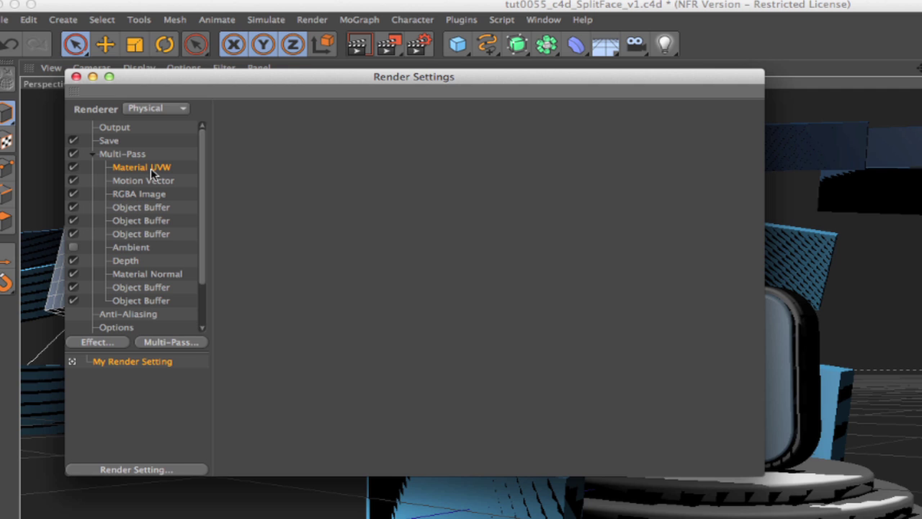
# - Review the Motion Vector and Material Normal passes and the Group IDs of four Object Buffers
pyautogui.click(153, 180)
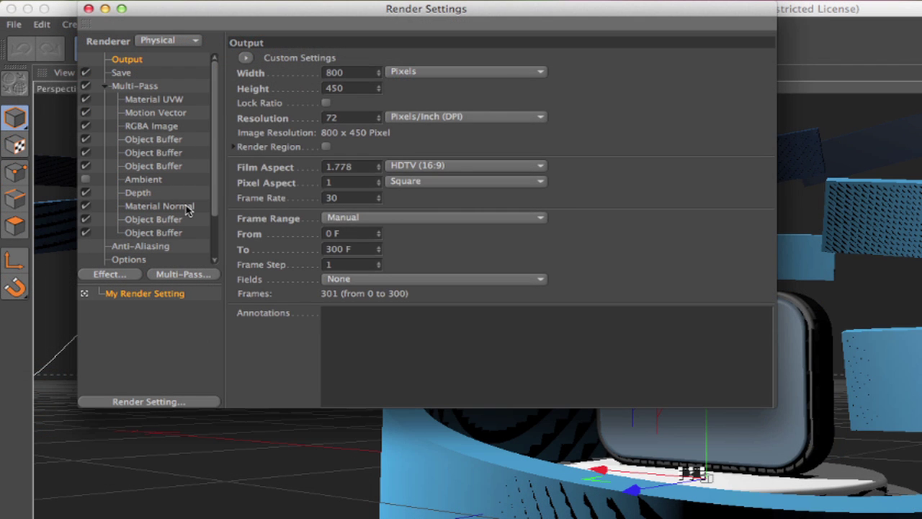
pyautogui.click(159, 206)
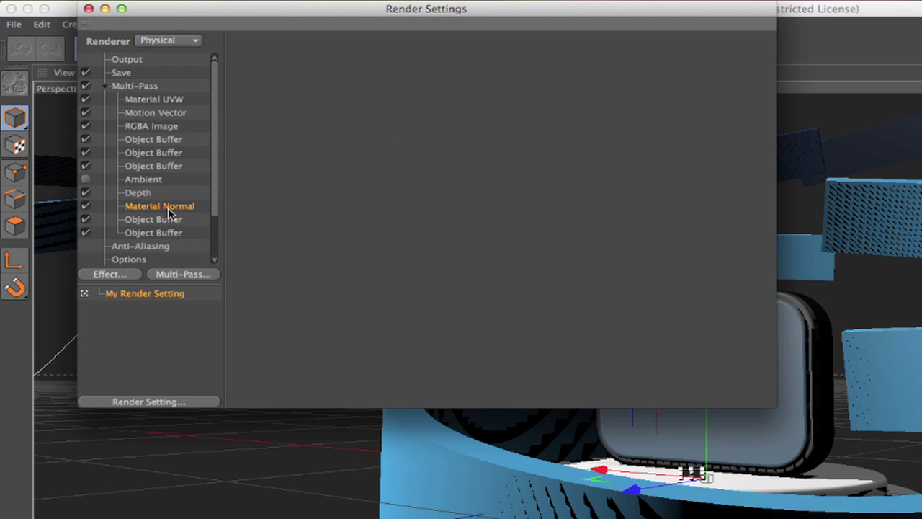
pyautogui.click(176, 141)
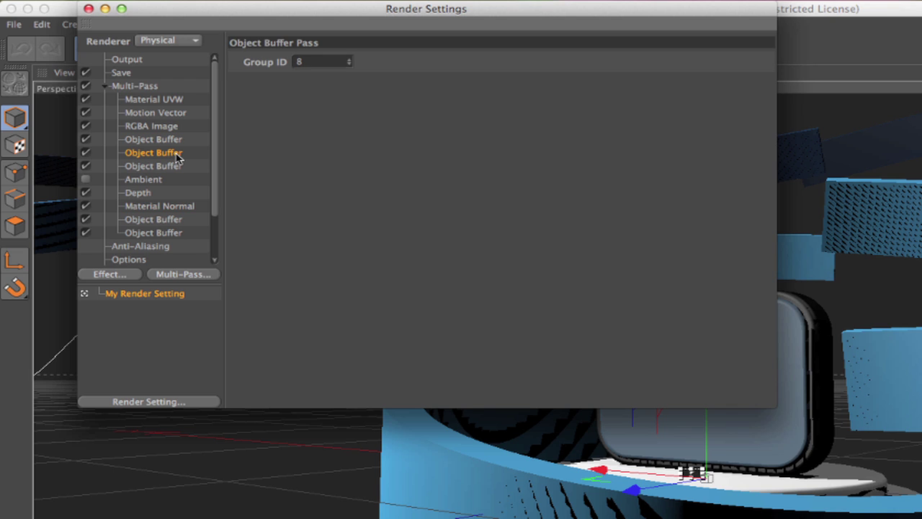
pyautogui.click(176, 168)
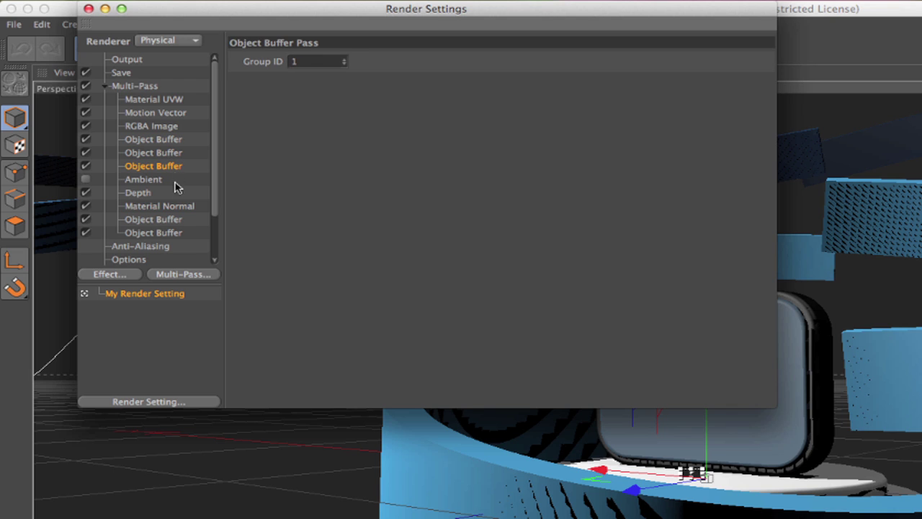
pyautogui.click(177, 220)
pyautogui.click(165, 234)
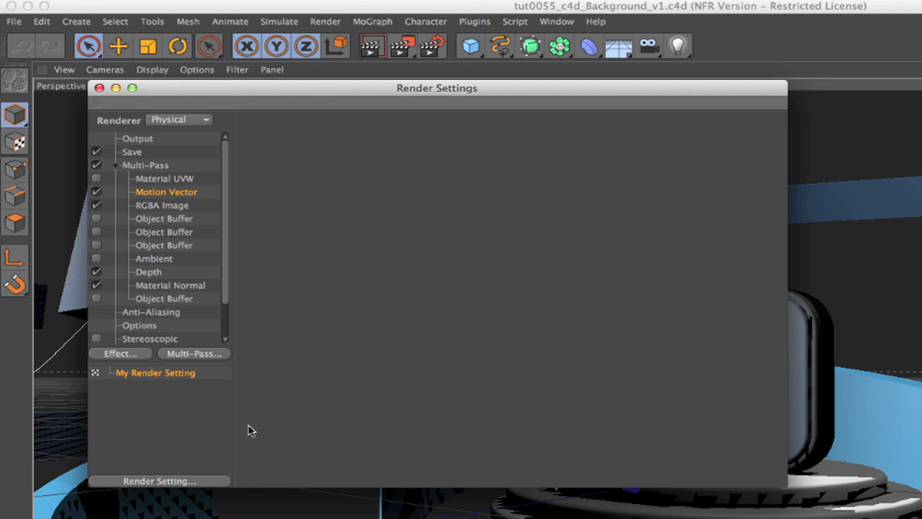
# - Show the Depth pass settings in the background scene's Multi-Pass list
pyautogui.click(154, 273)
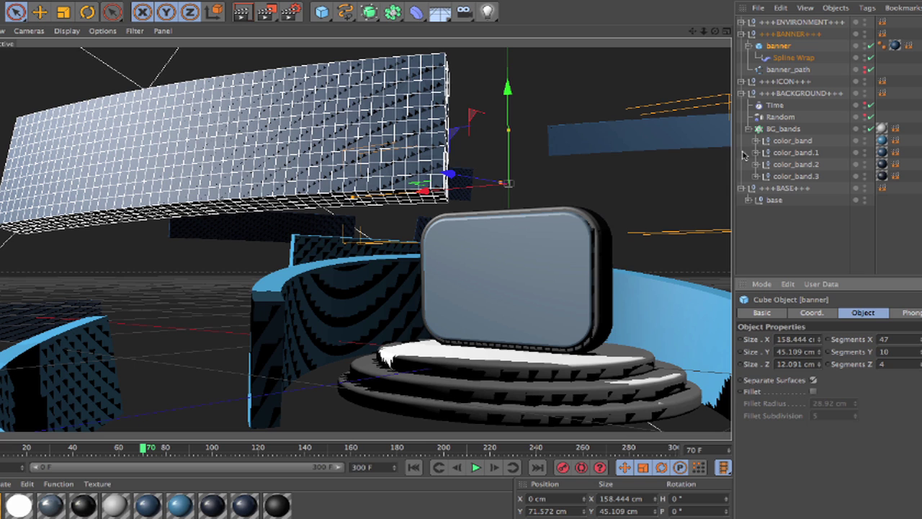
# - Convert the banner to editable geometry and step through its Face 1 to Face 6 polygon objects
pyautogui.press('c')
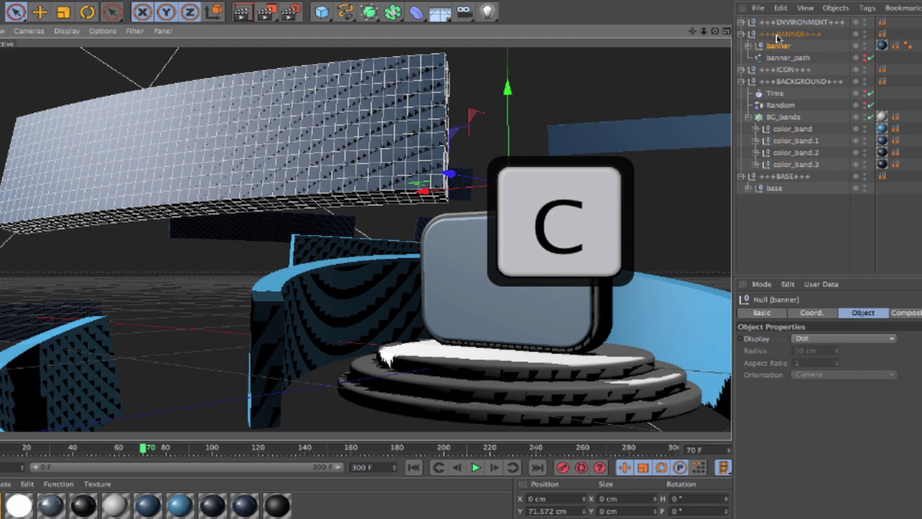
pyautogui.click(749, 46)
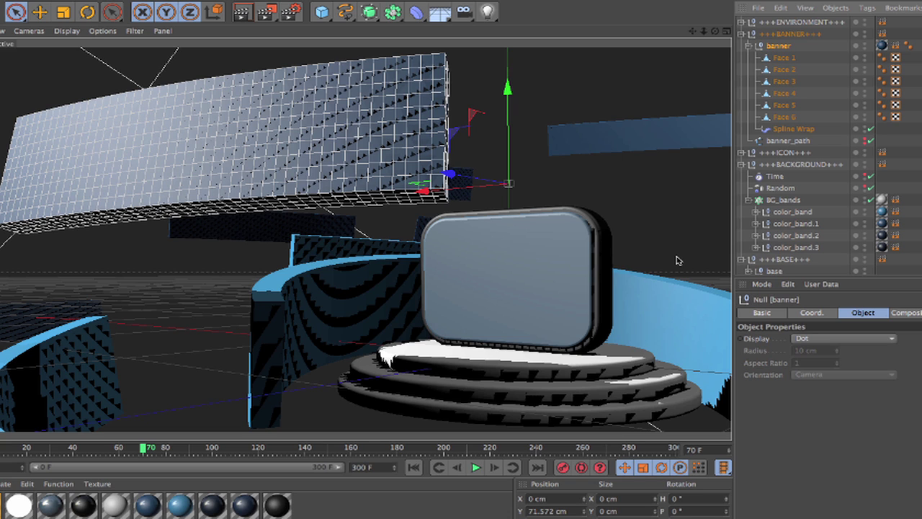
pyautogui.click(355, 132)
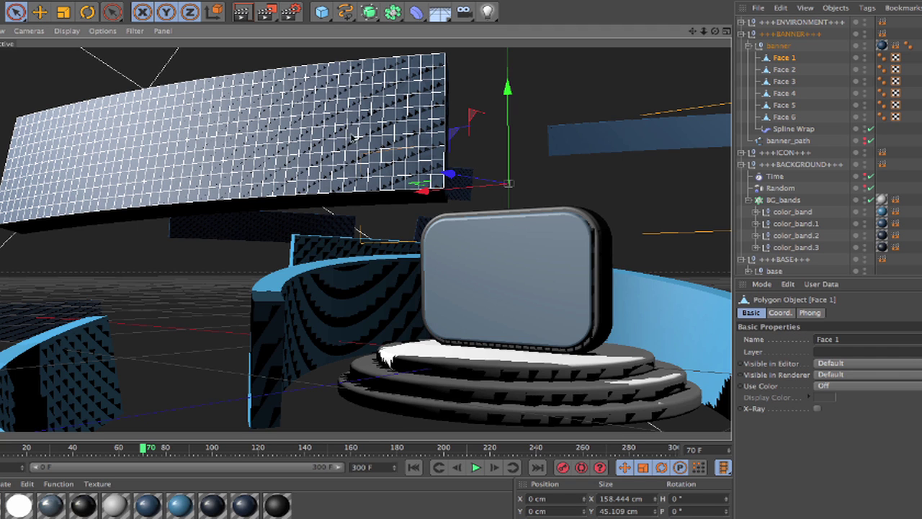
pyautogui.click(786, 70)
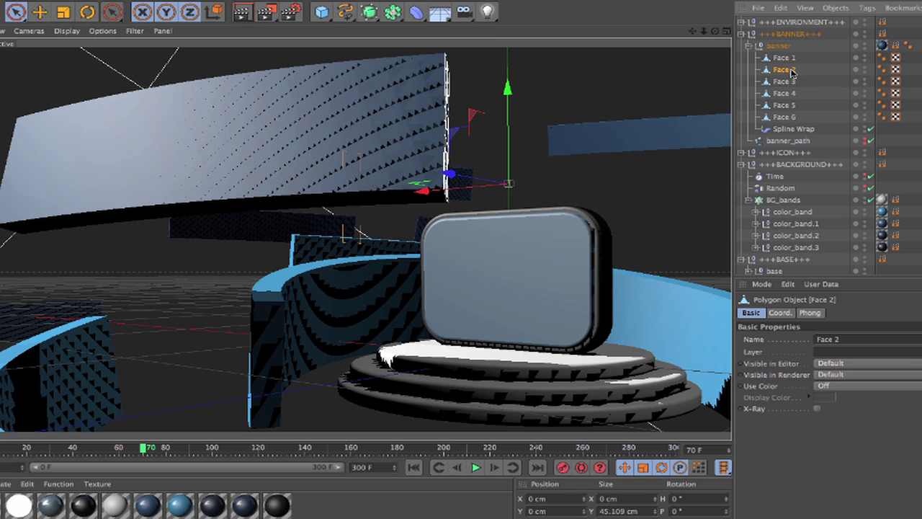
pyautogui.click(785, 82)
pyautogui.click(791, 94)
pyautogui.click(791, 106)
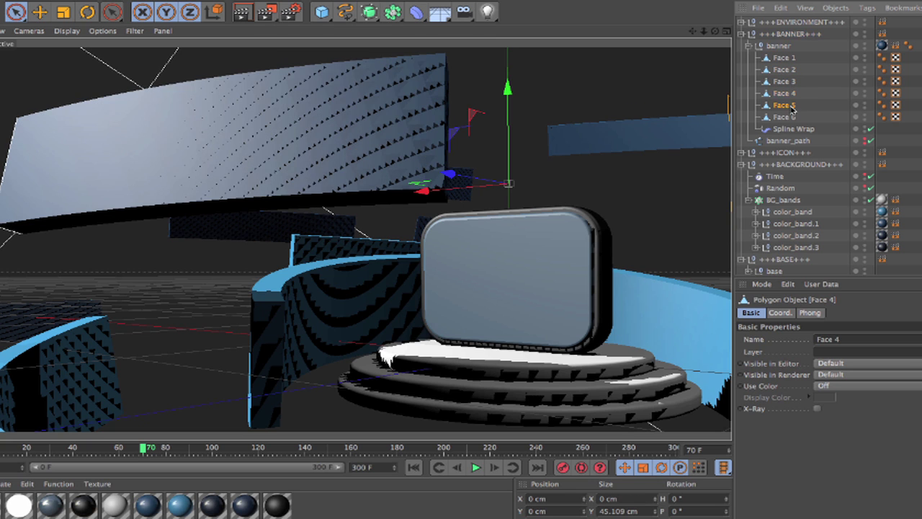
pyautogui.click(791, 117)
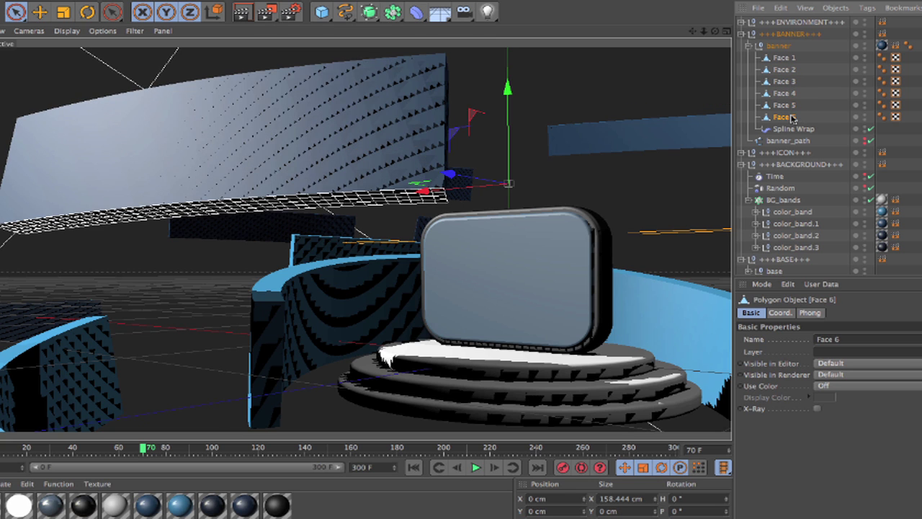
pyautogui.click(787, 59)
# - Add a Compositing tag and enable Object Buffer 5 for the banner null
pyautogui.click(867, 7)
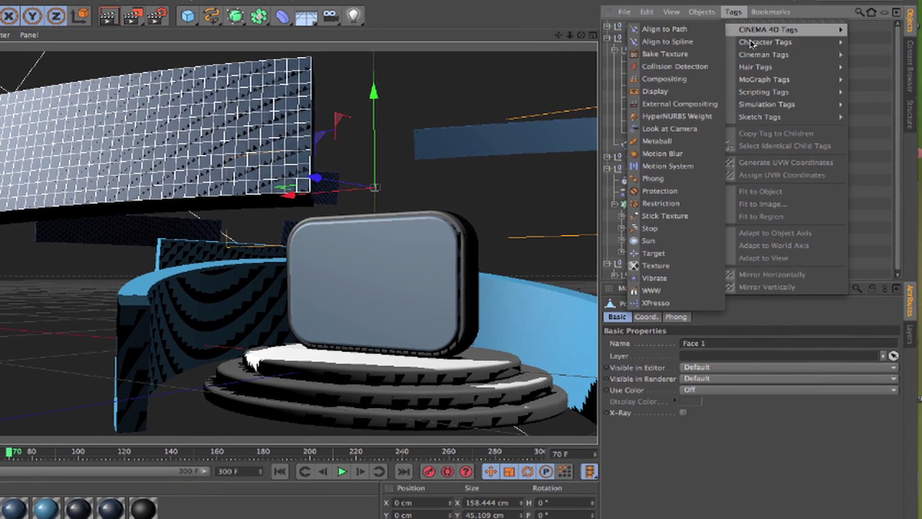
pyautogui.click(670, 79)
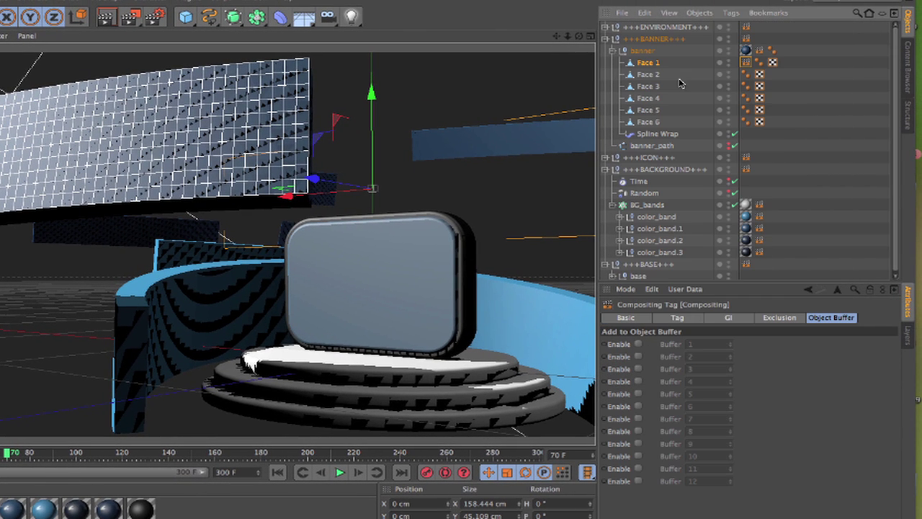
pyautogui.click(759, 51)
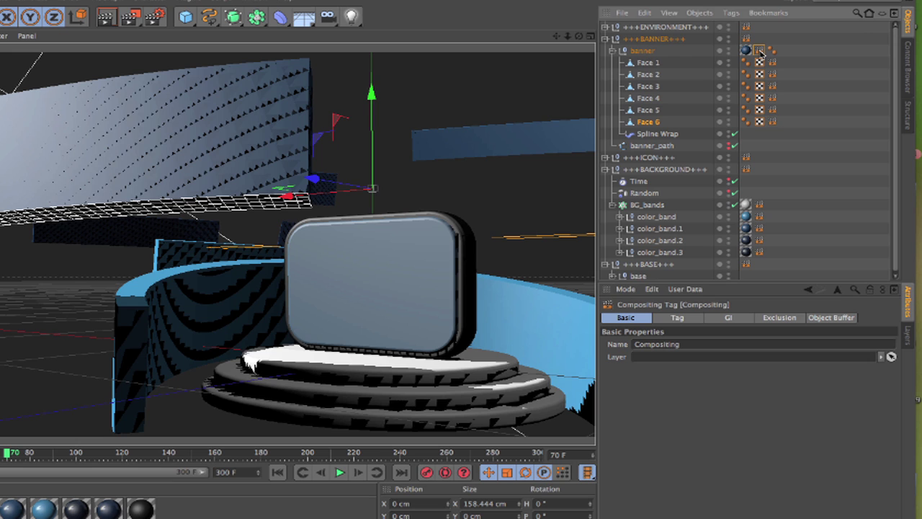
pyautogui.click(771, 62)
pyautogui.click(677, 317)
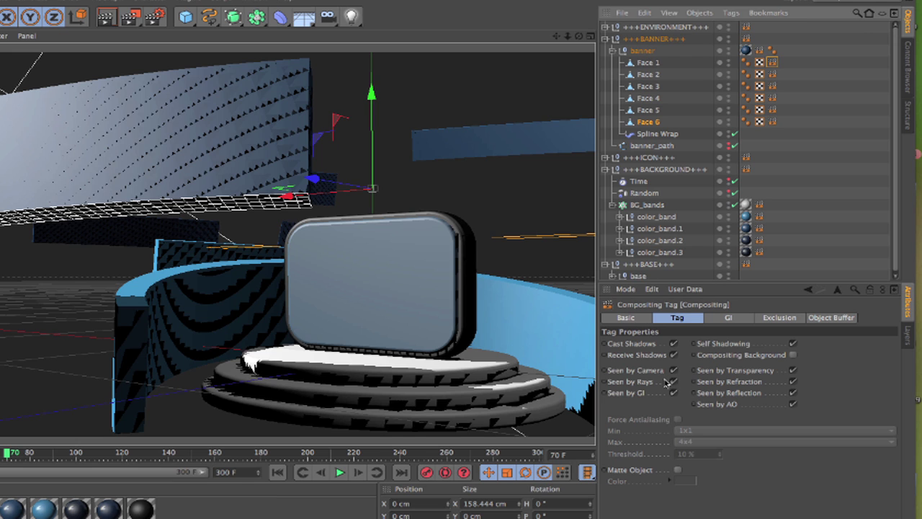
pyautogui.click(771, 65)
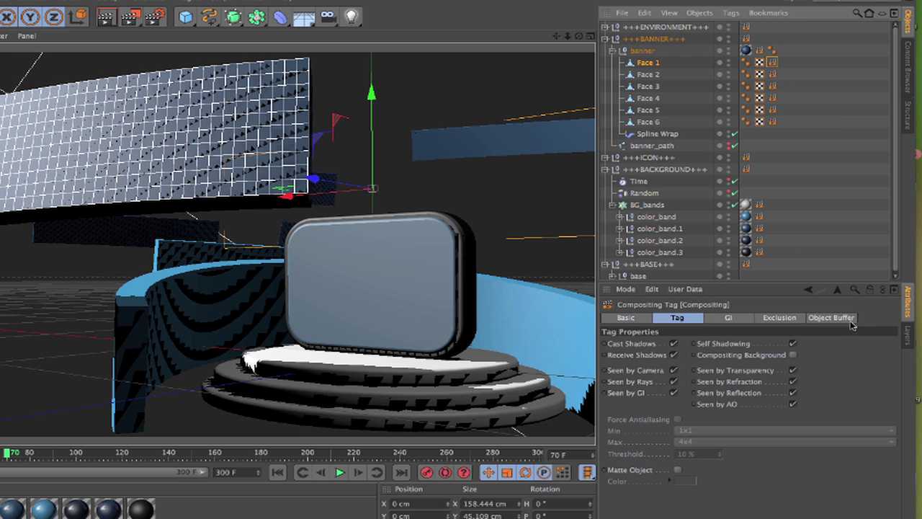
pyautogui.click(831, 317)
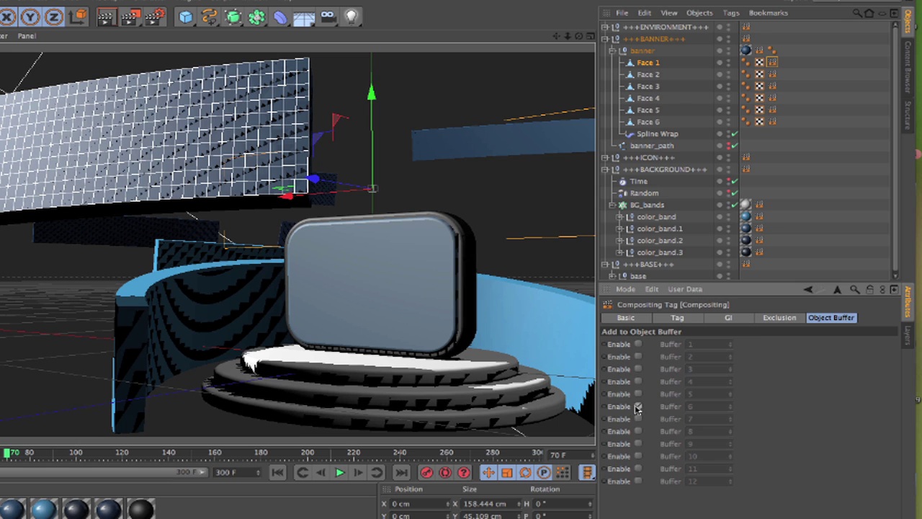
pyautogui.click(641, 50)
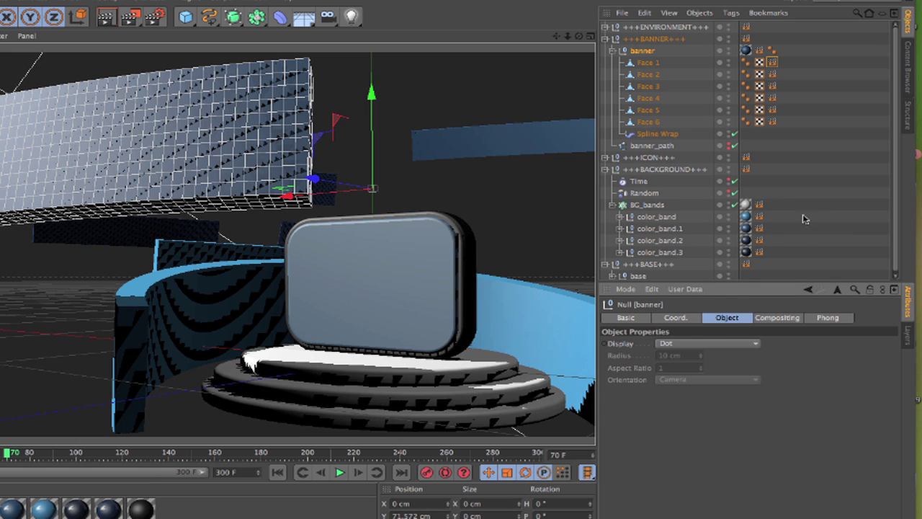
pyautogui.click(760, 50)
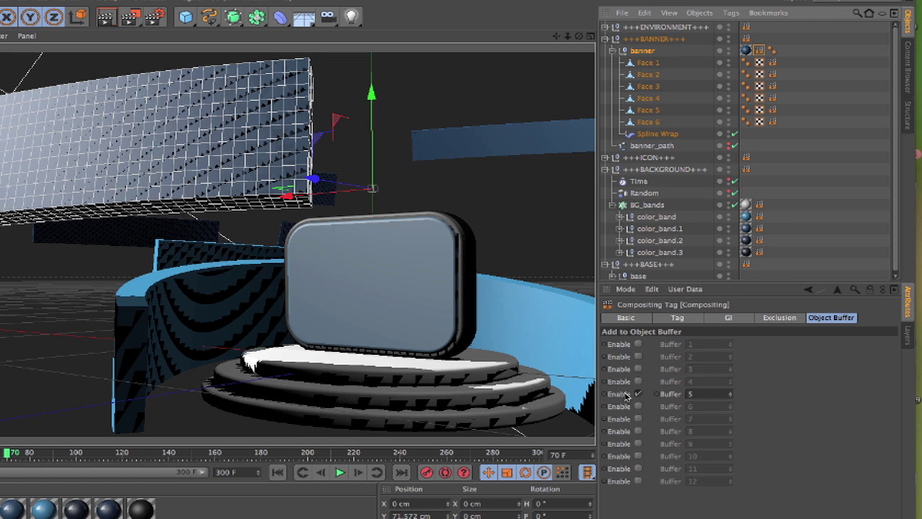
# - Review the Motion Vector pass in Render Settings, then return to the general Options page
pyautogui.click(154, 16)
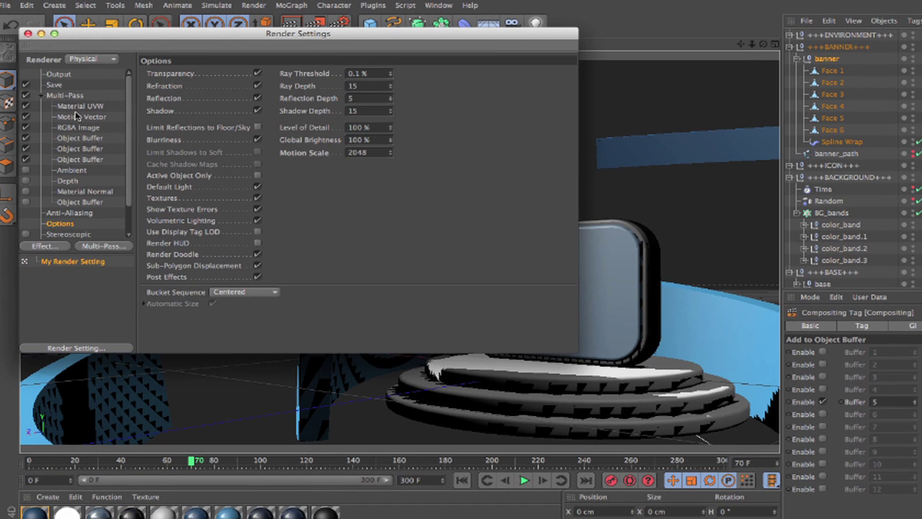
pyautogui.click(77, 116)
pyautogui.click(69, 225)
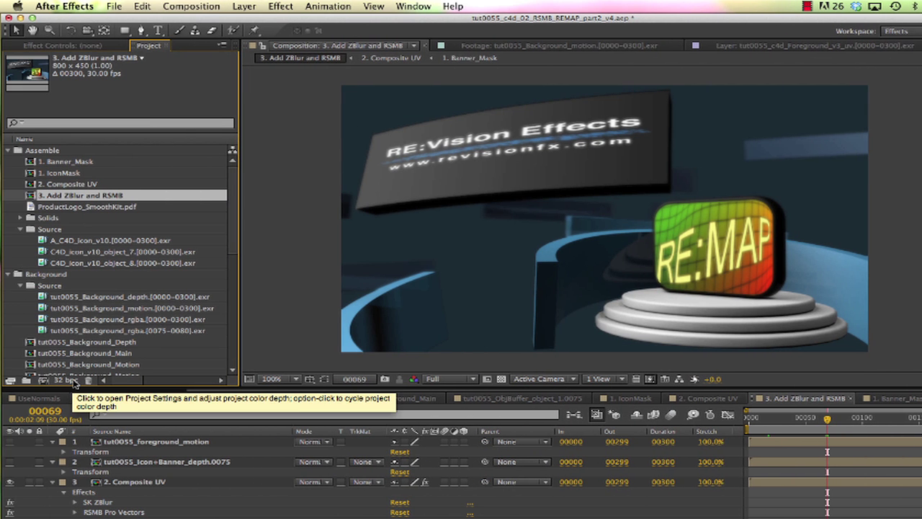
pyautogui.click(69, 380)
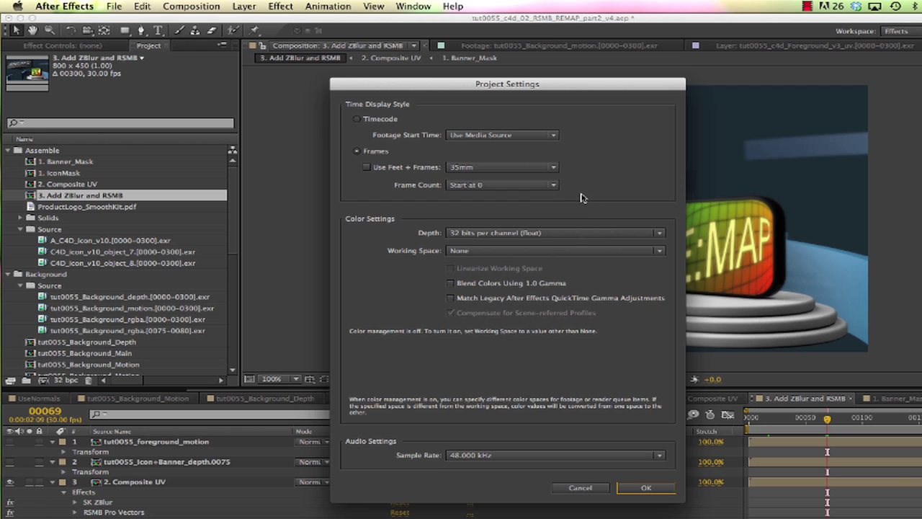
pyautogui.click(575, 234)
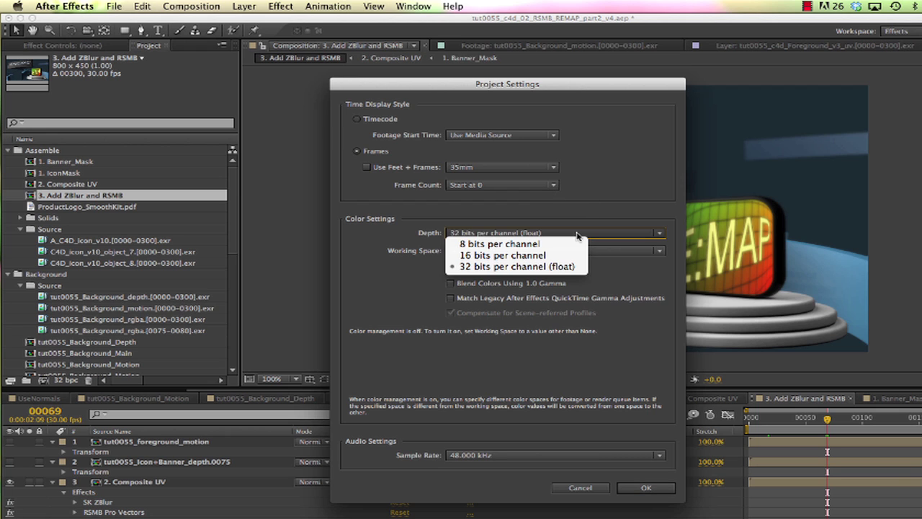
pyautogui.click(568, 266)
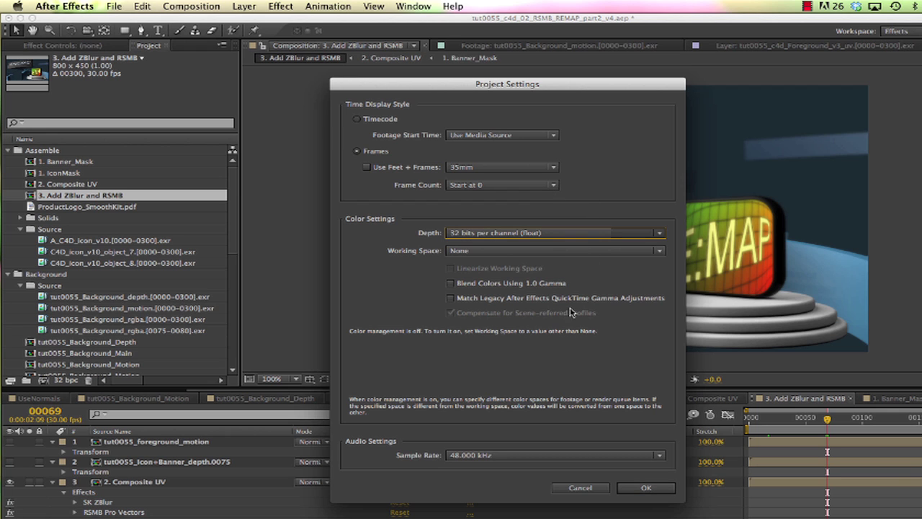
pyautogui.click(643, 491)
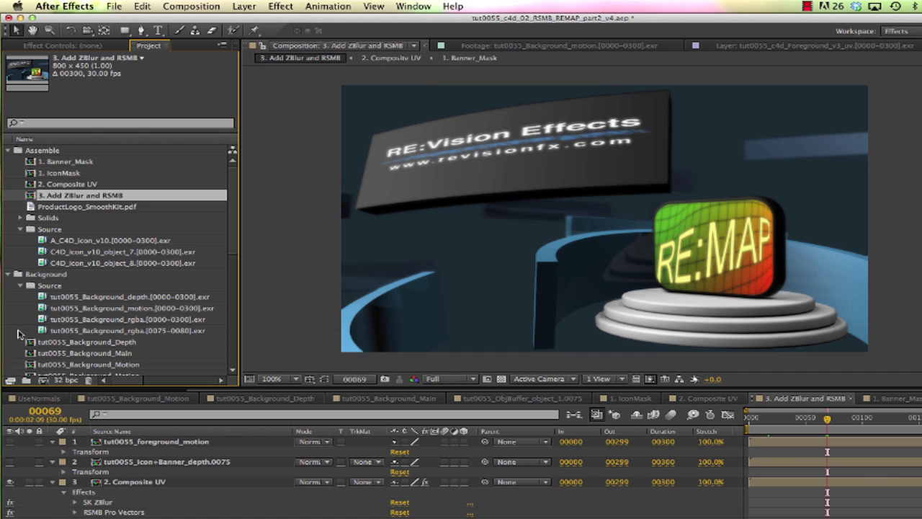
# - Confirm the motion-vector EXR footage's Interpret Footage colour management is set to Preserve RGB
pyautogui.click(58, 185)
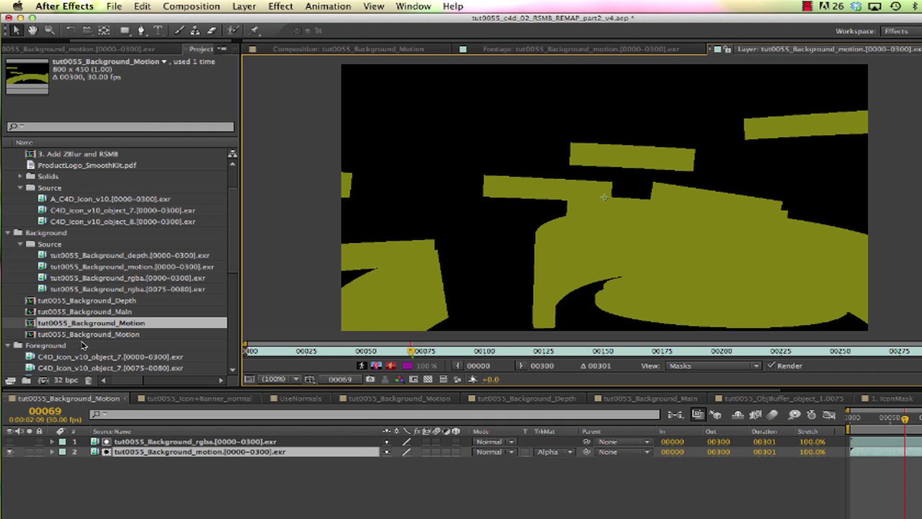
pyautogui.click(133, 267)
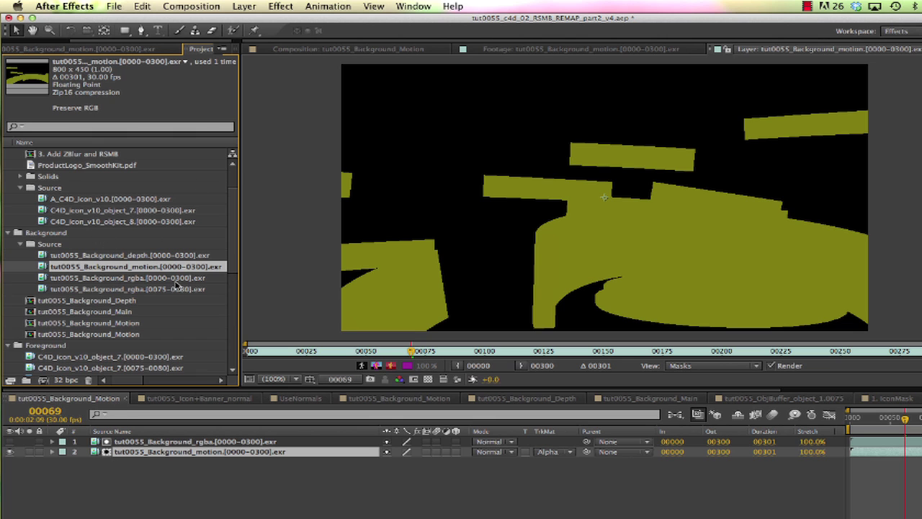
pyautogui.scroll(-5, 144, 303)
pyautogui.rightClick(177, 311)
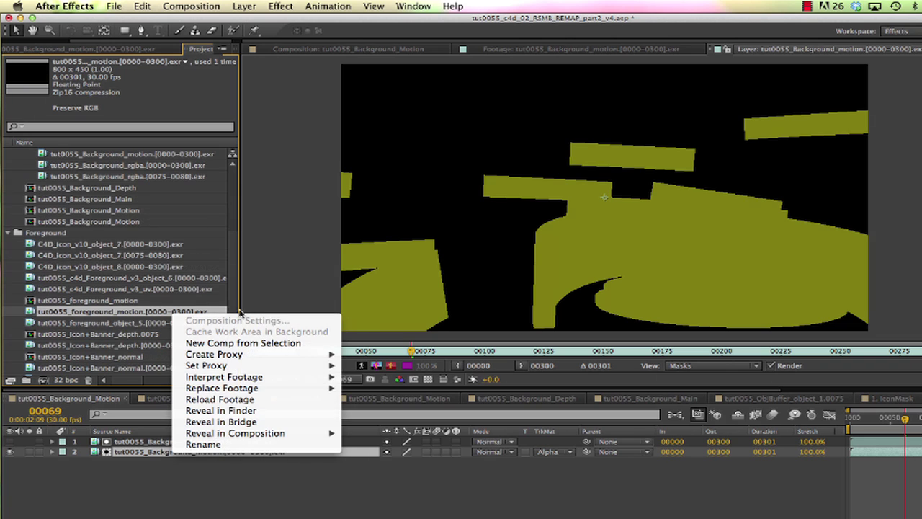
pyautogui.moveTo(281, 376)
pyautogui.click(363, 377)
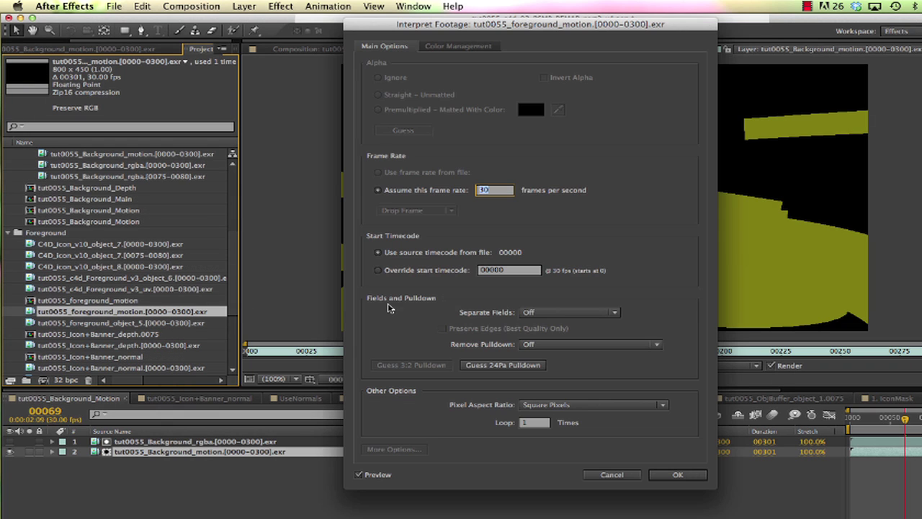
pyautogui.click(460, 46)
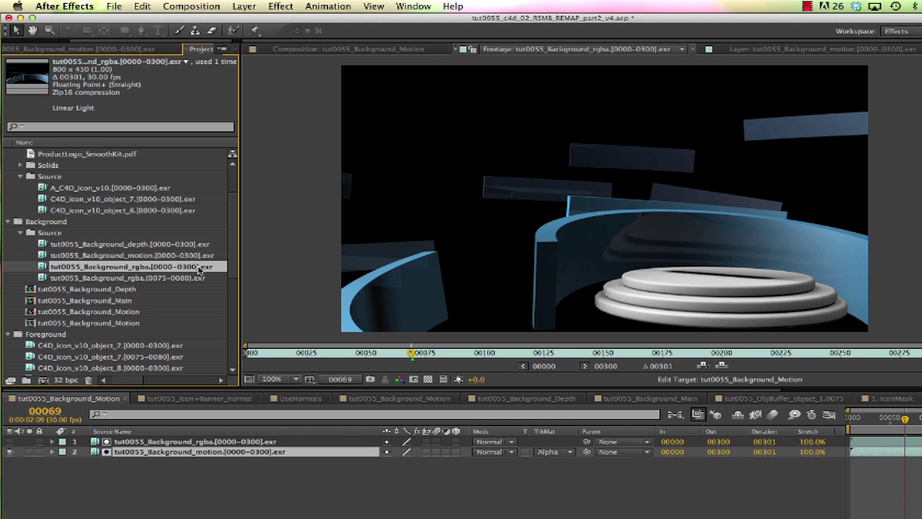
# - Show Interpret Footage settings for tut0055_Background_rgba.[0000-0300].exr, revealing its straight unmatted alpha
pyautogui.rightClick(200, 269)
pyautogui.moveTo(325, 334)
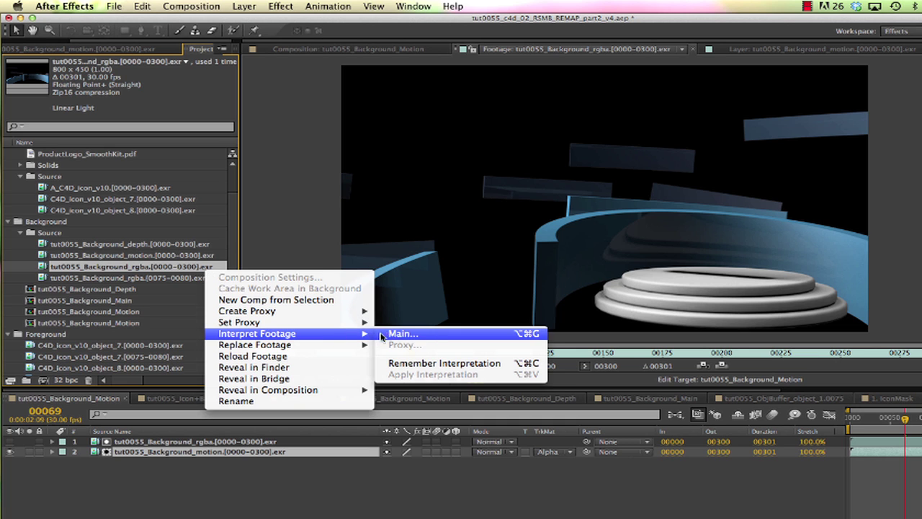
pyautogui.click(403, 333)
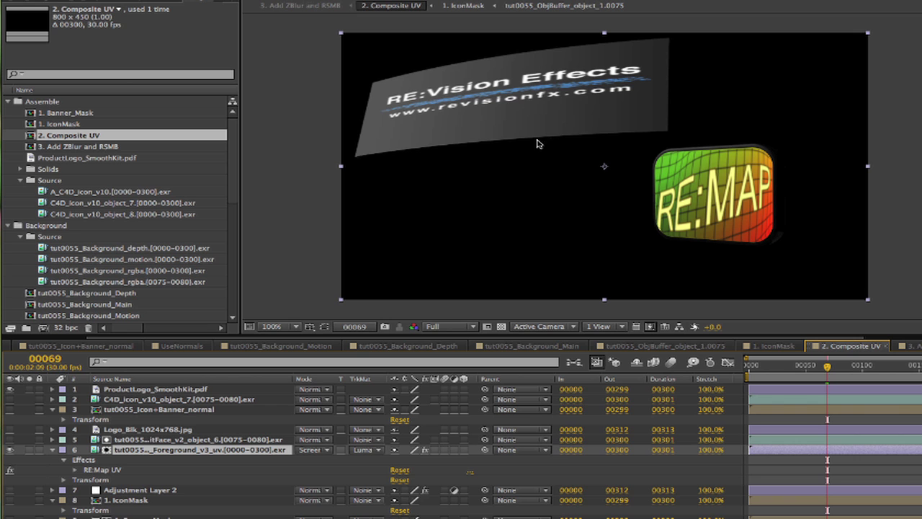
# - Cycle through the 2. Composite UV comp and background rgba footage, ending on 3. Add ZBlur and RSMB
pyautogui.doubleClick(90, 146)
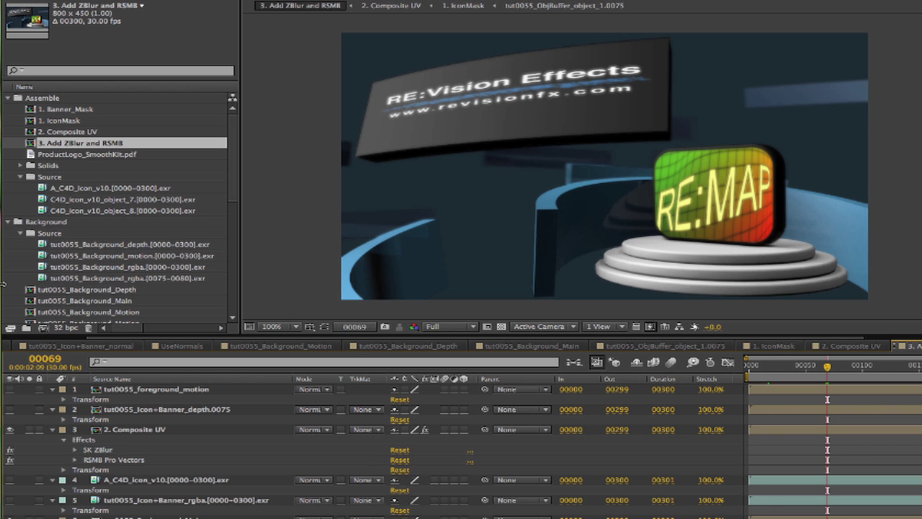
pyautogui.doubleClick(72, 131)
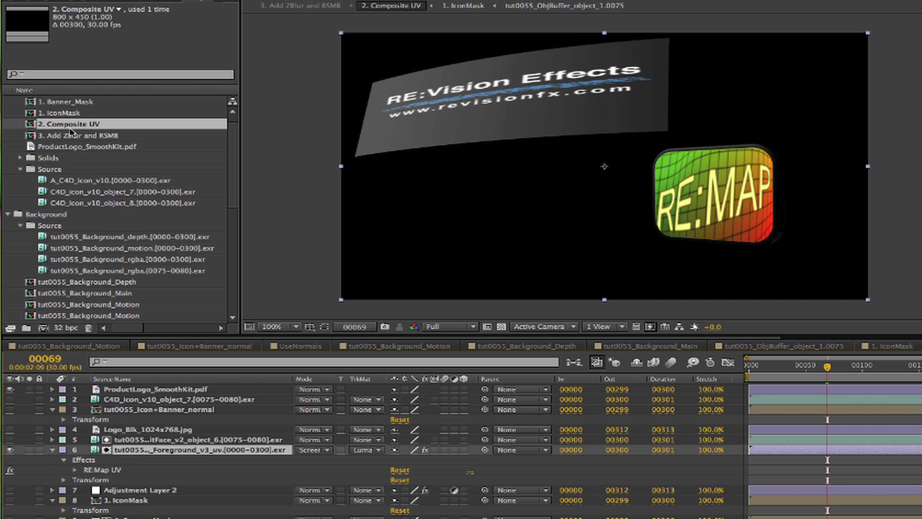
pyautogui.doubleClick(121, 262)
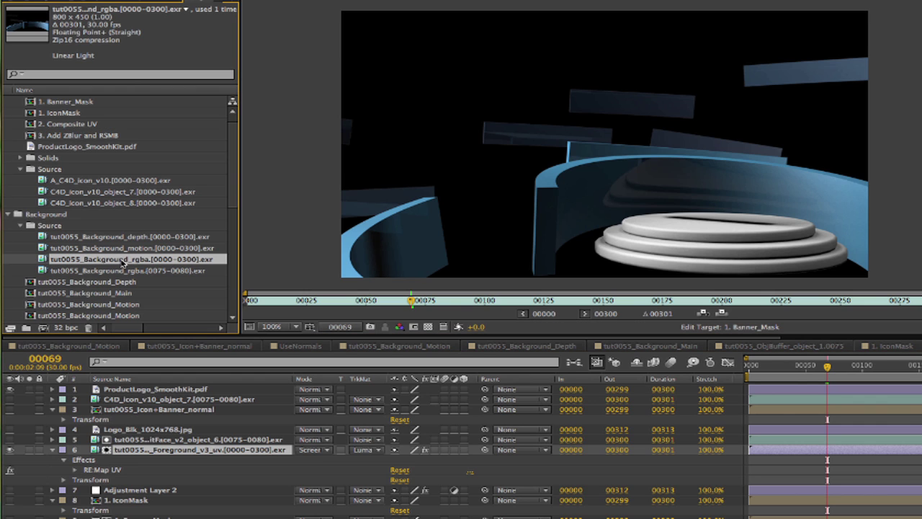
pyautogui.doubleClick(59, 136)
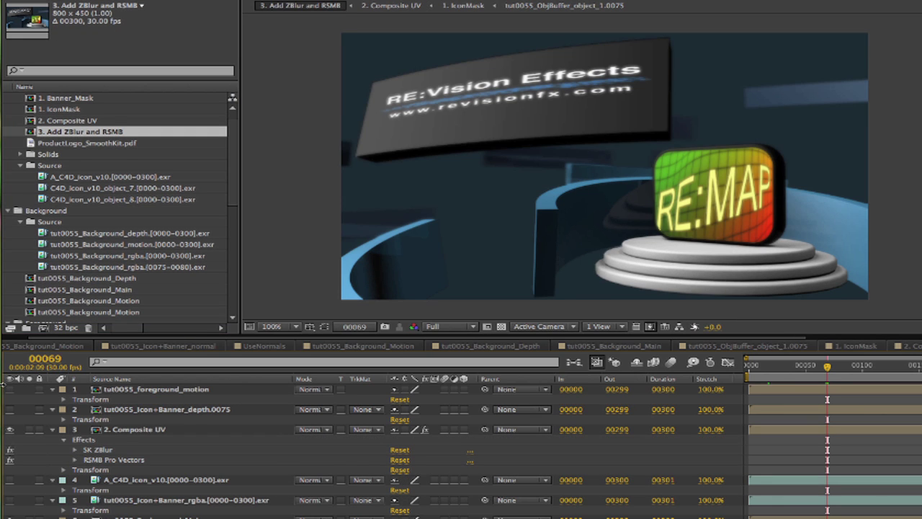
# - In tut0055_Background_Main, set SK ZBlur's depth source to 3. tut0055_Background_Depth
pyautogui.doubleClick(87, 292)
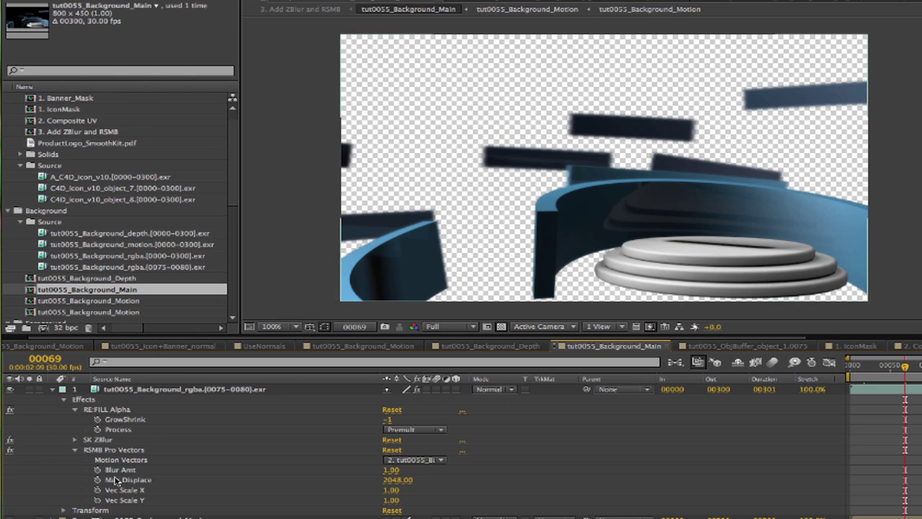
pyautogui.click(75, 450)
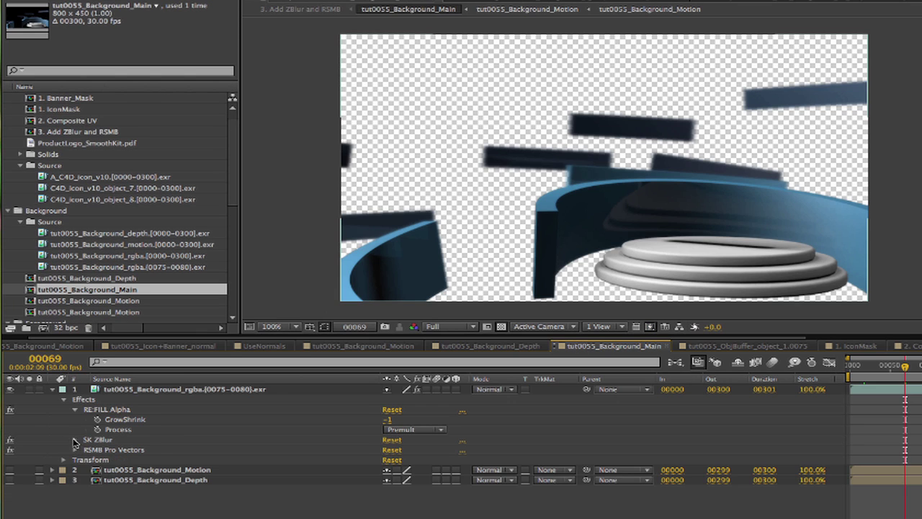
pyautogui.click(75, 440)
pyautogui.click(100, 391)
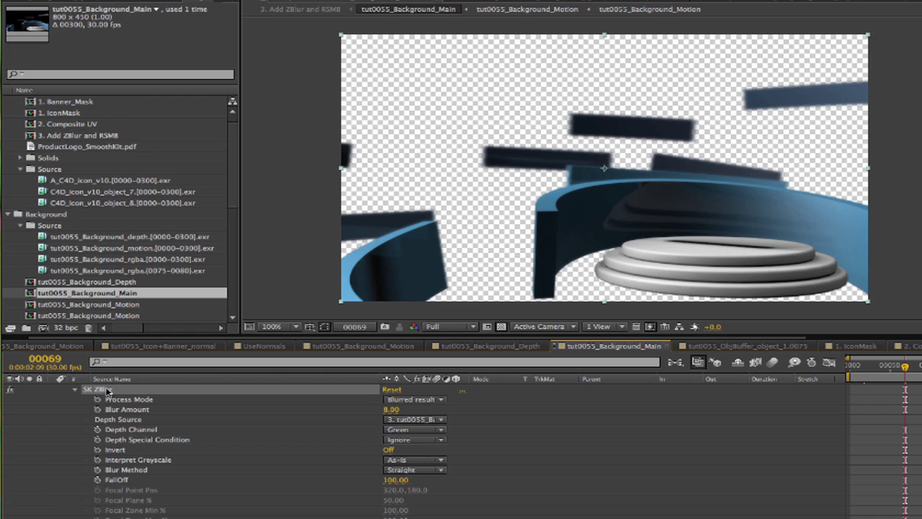
pyautogui.doubleClick(106, 389)
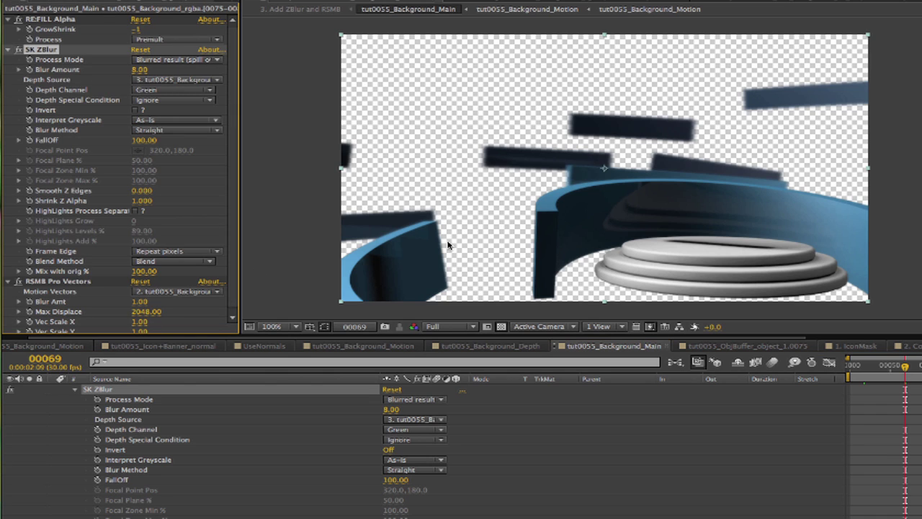
pyautogui.click(412, 419)
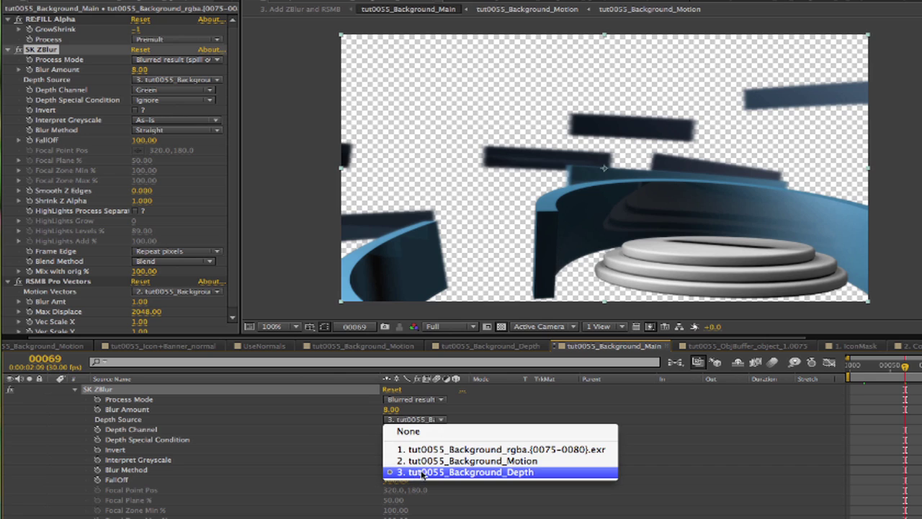
pyautogui.click(452, 472)
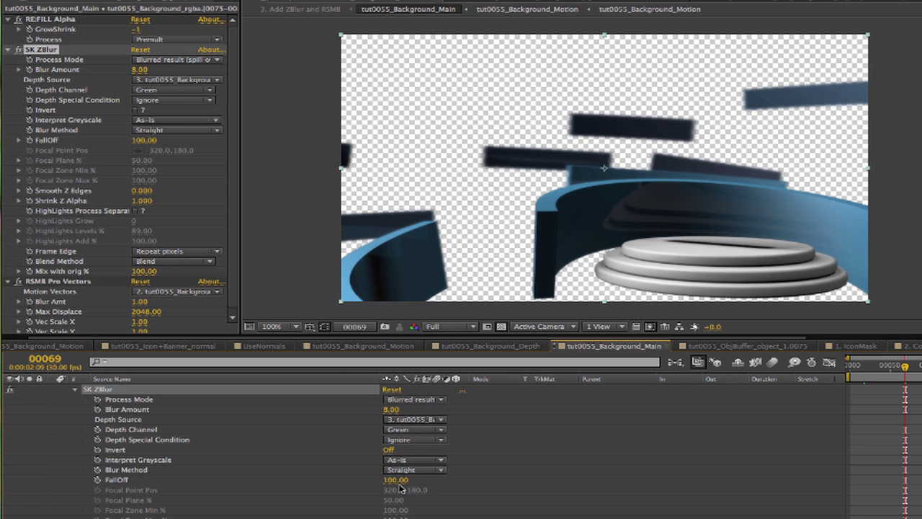
# - Set the SK ZBlur Blur Amount to 8.0 after trying 10 and 2
pyautogui.click(141, 69)
pyautogui.write('8.')
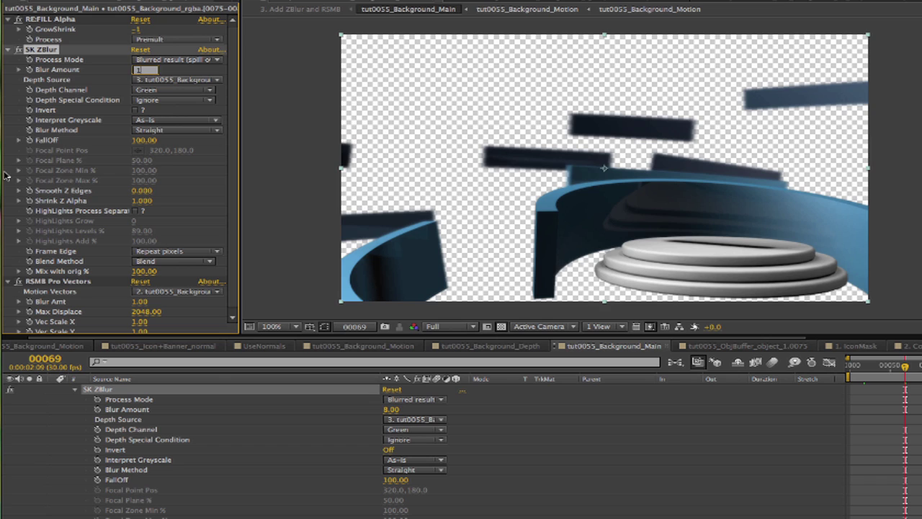
pyautogui.write('0')
pyautogui.press('Return')
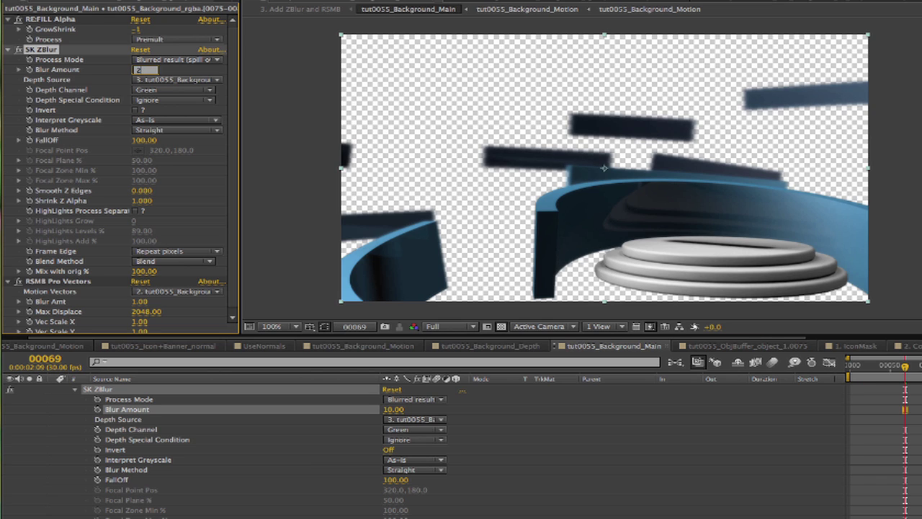
pyautogui.press('Return')
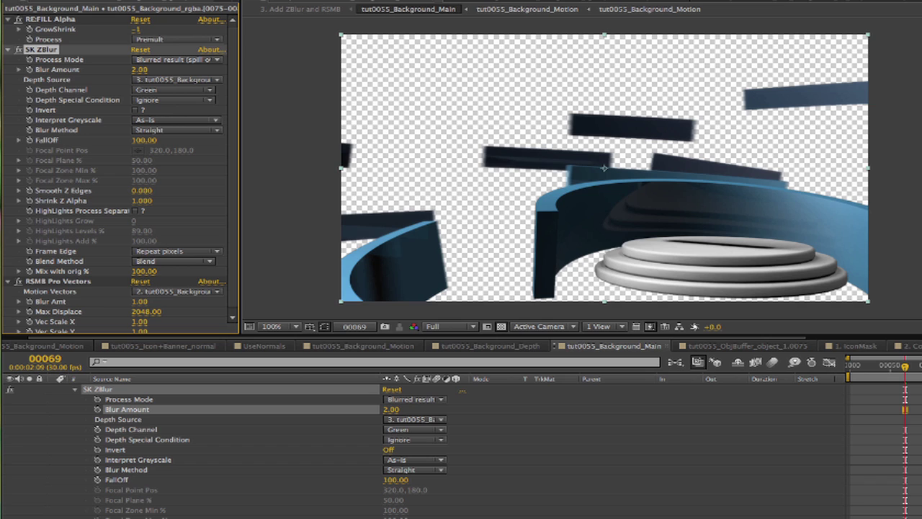
pyautogui.click(139, 70)
pyautogui.press('Return')
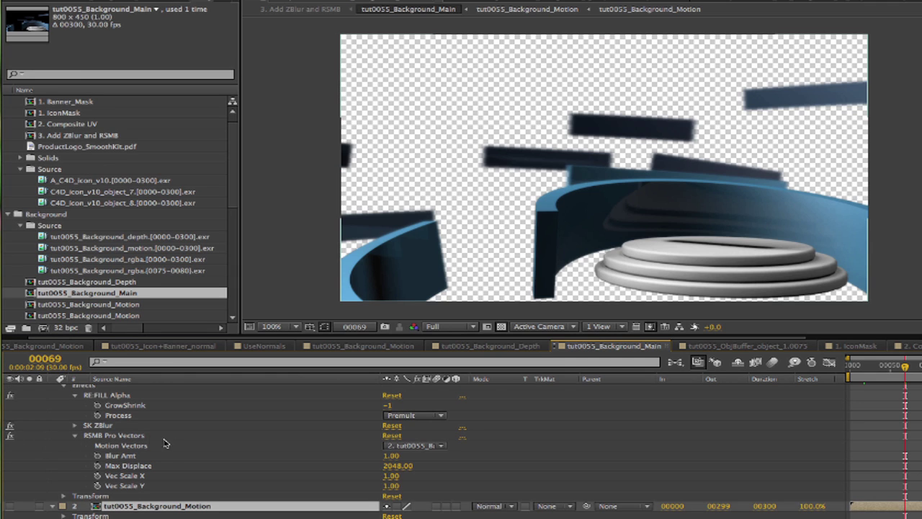
# - Keep tut0055_Background_Motion as RSMB Pro Vectors motion vectors and set Blur Amt to 2
pyautogui.click(423, 445)
pyautogui.click(422, 446)
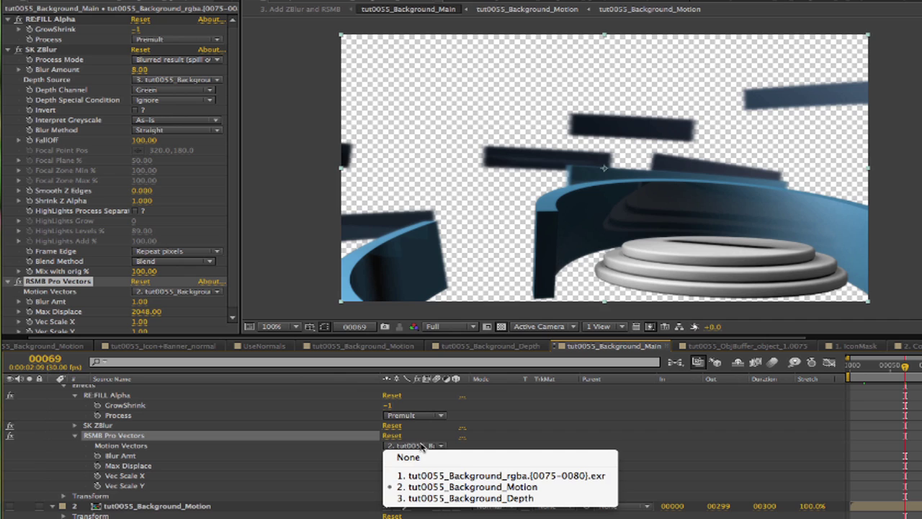
pyautogui.click(423, 487)
pyautogui.click(392, 456)
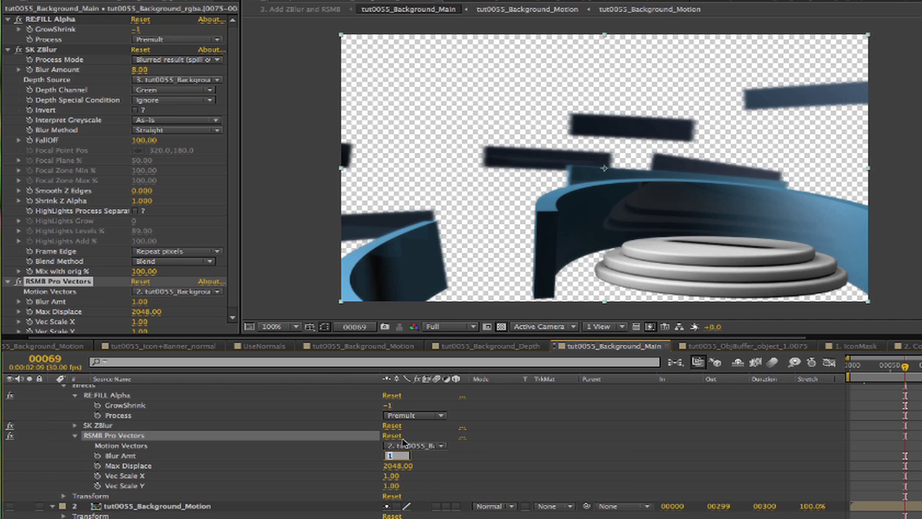
pyautogui.write('2')
pyautogui.press('Return')
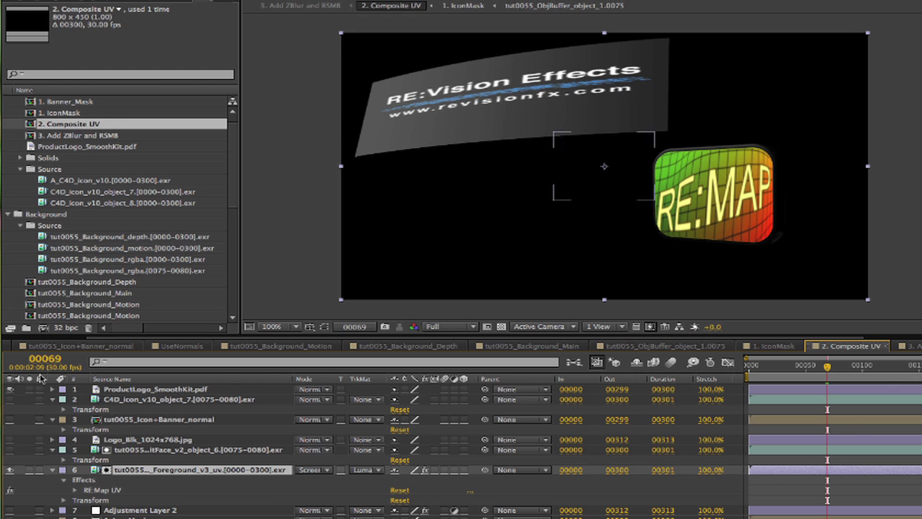
# - Toggle the UV-mapped foreground layer and RE:Map UV off and on to compare mapped and raw UVs
pyautogui.click(9, 470)
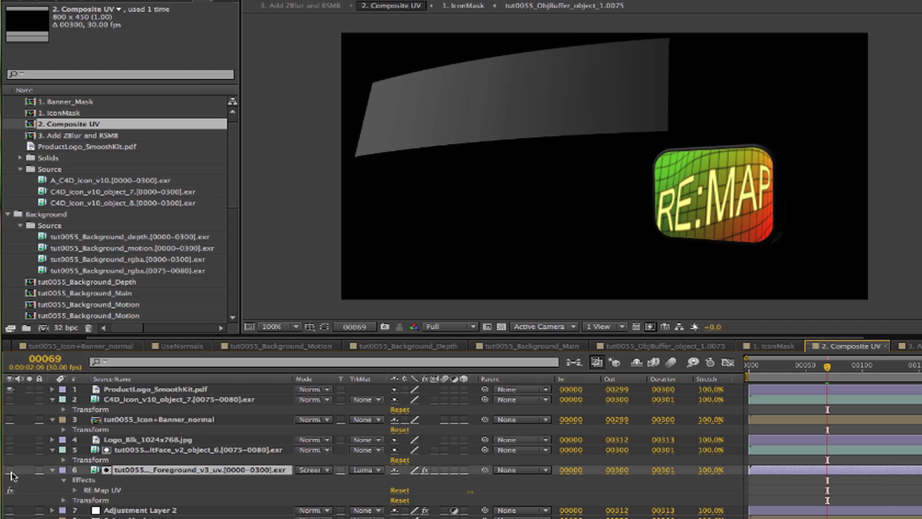
pyautogui.click(10, 472)
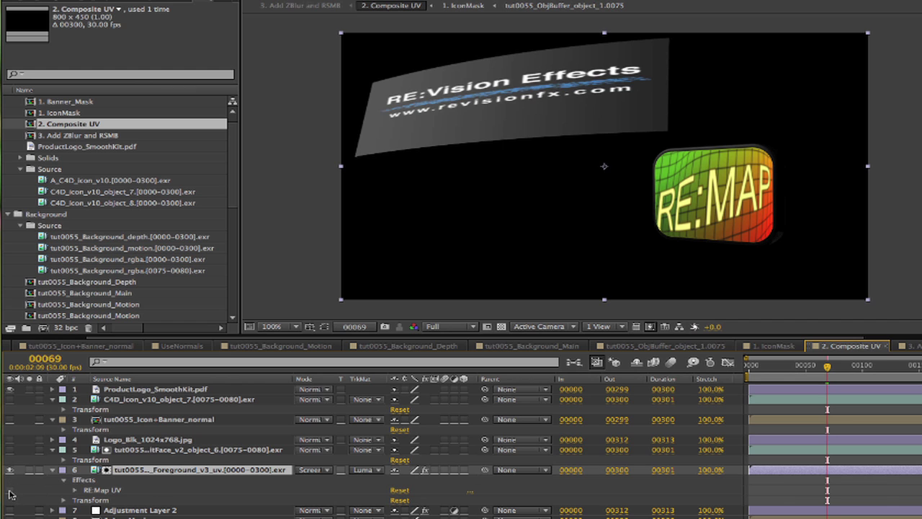
pyautogui.click(10, 490)
pyautogui.click(10, 491)
pyautogui.click(10, 491)
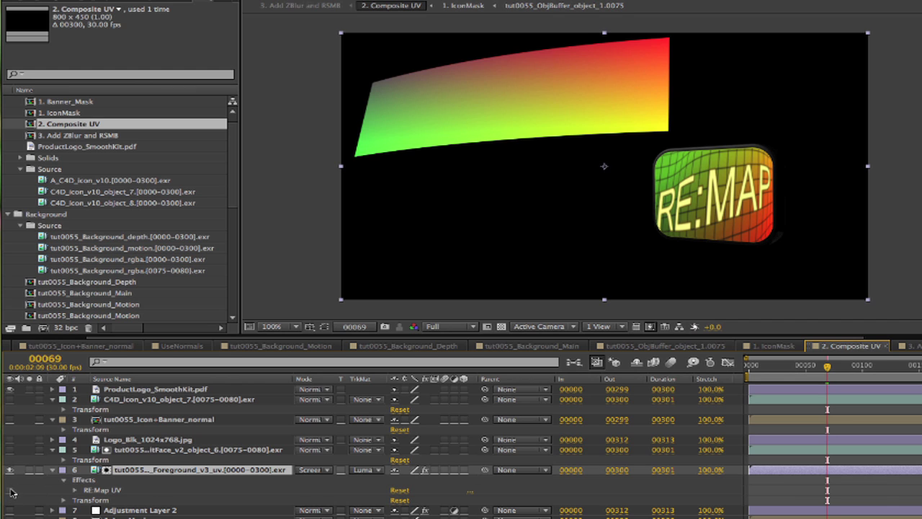
pyautogui.click(10, 491)
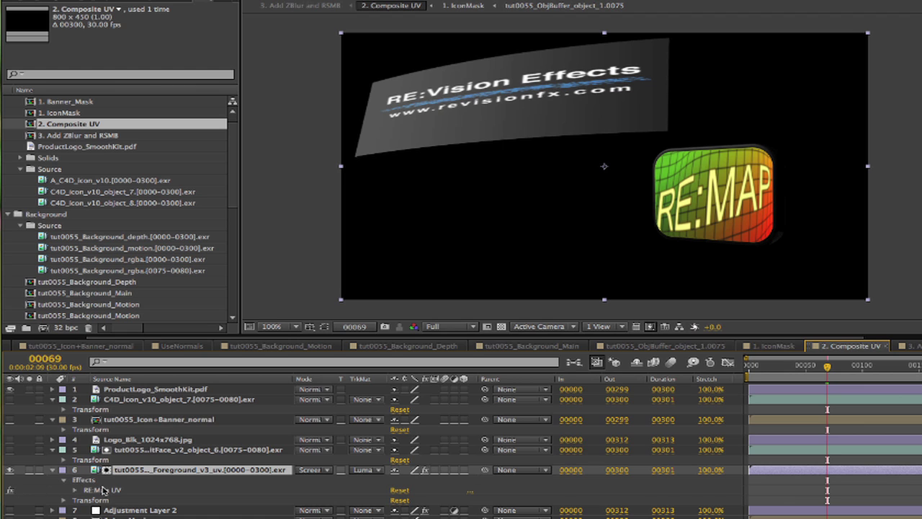
# - Keep Logo_Blk_1024x768.jpg as the RE:Map UV texture and set Position Offset X to 0.000
pyautogui.doubleClick(103, 490)
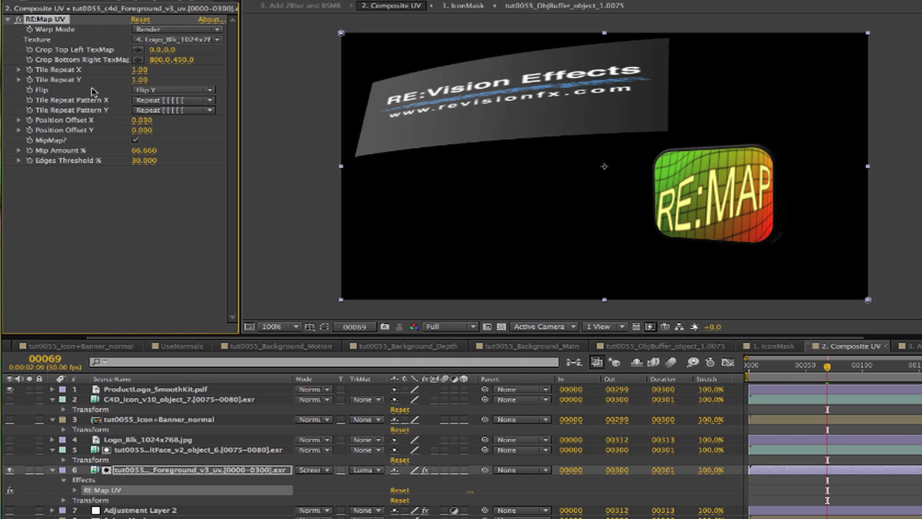
pyautogui.click(178, 41)
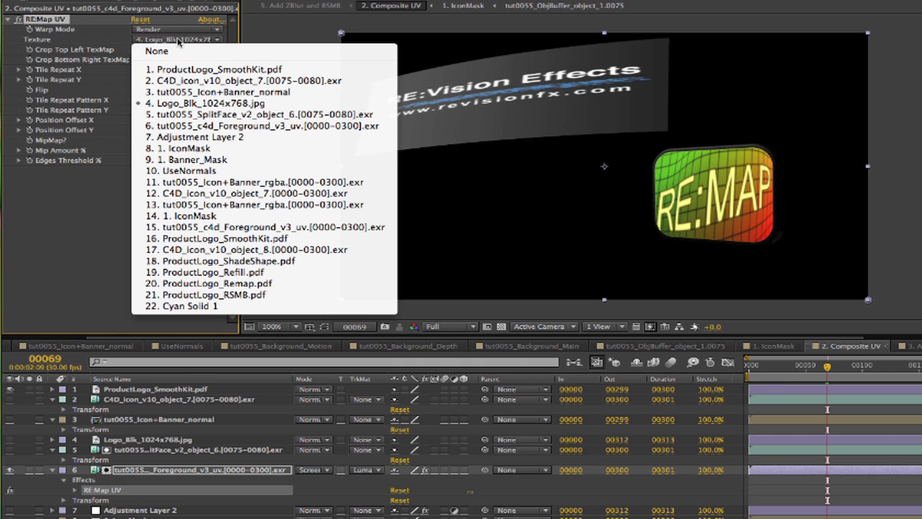
pyautogui.click(160, 103)
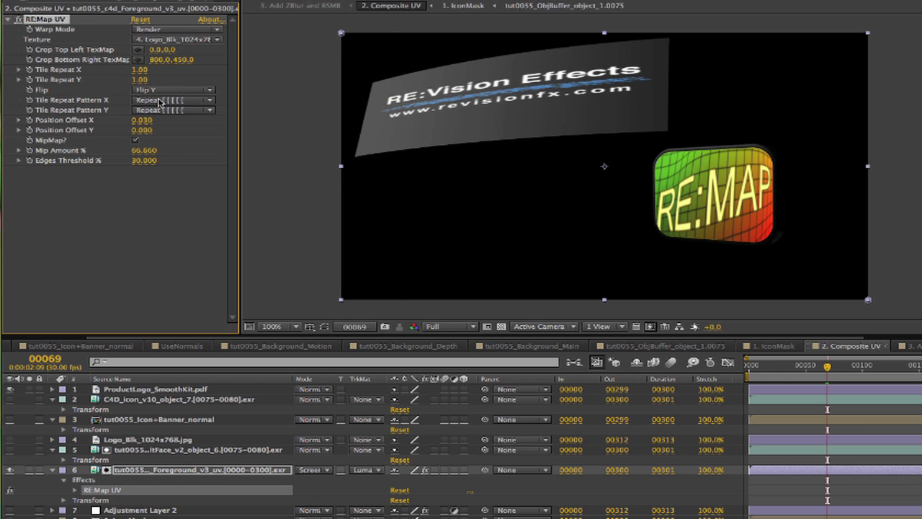
pyautogui.moveTo(151, 121); pyautogui.dragTo(148, 124)
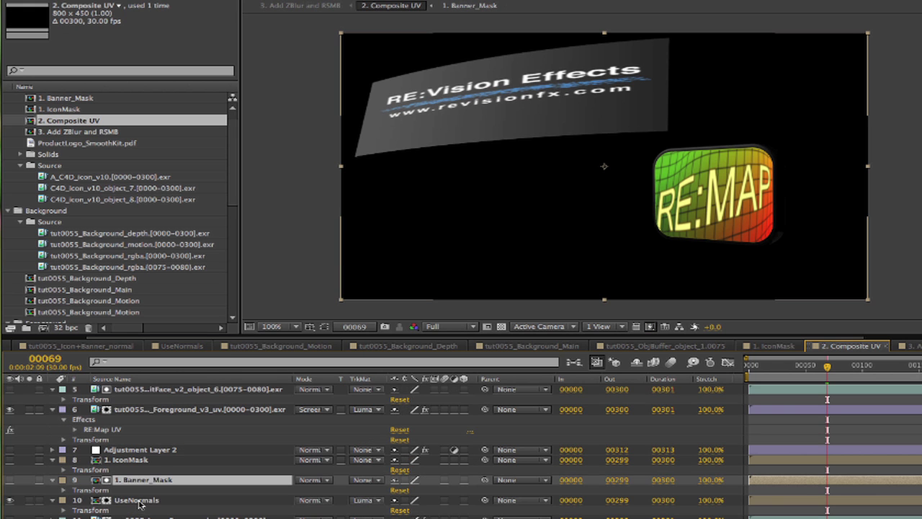
# - In UseNormals, compare Shade Normals on and off, then lower LIGHT: Z Direction to 0.56
pyautogui.doubleClick(139, 504)
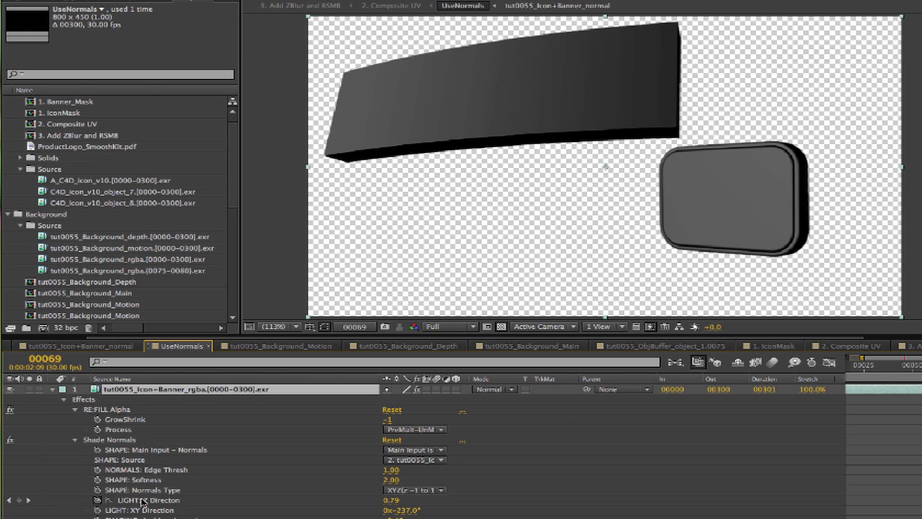
pyautogui.click(119, 443)
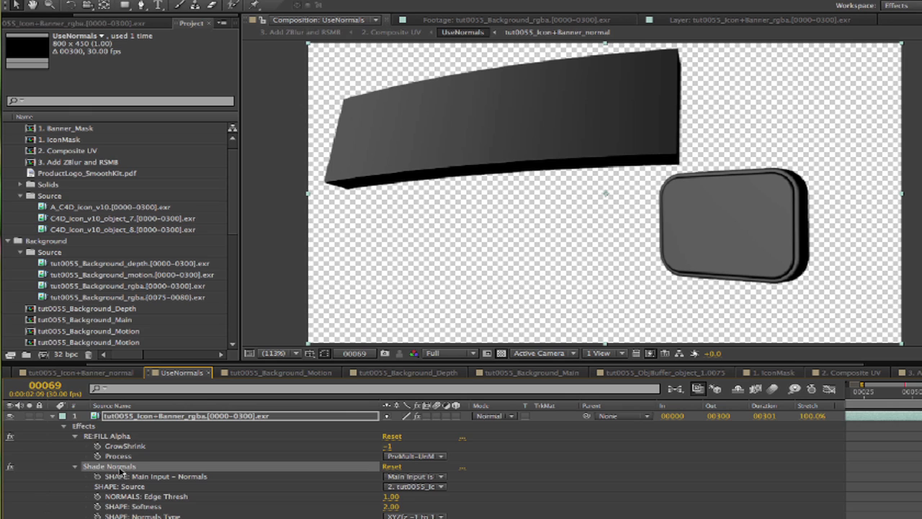
pyautogui.click(9, 467)
pyautogui.click(9, 467)
pyautogui.doubleClick(133, 468)
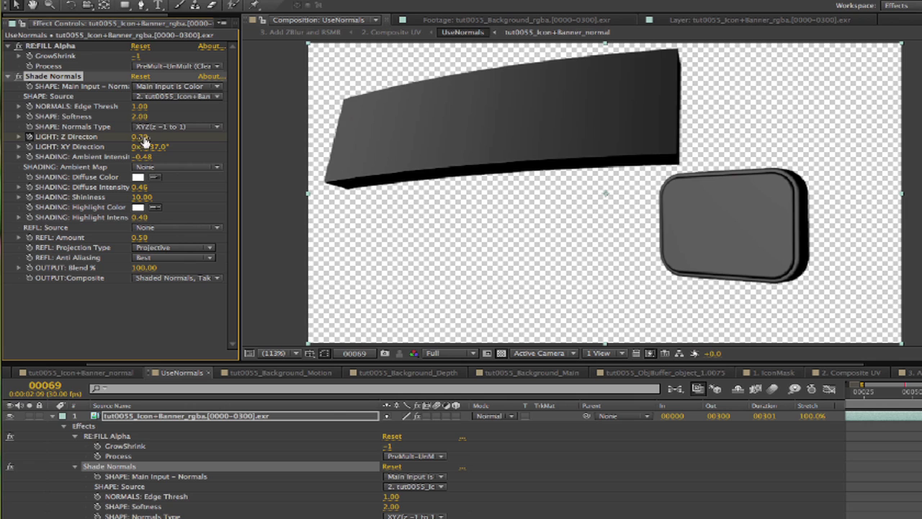
pyautogui.moveTo(139, 137)
pyautogui.mouseDown()
pyautogui.moveTo(126, 136)
pyautogui.moveTo(137, 137)
pyautogui.mouseUp()
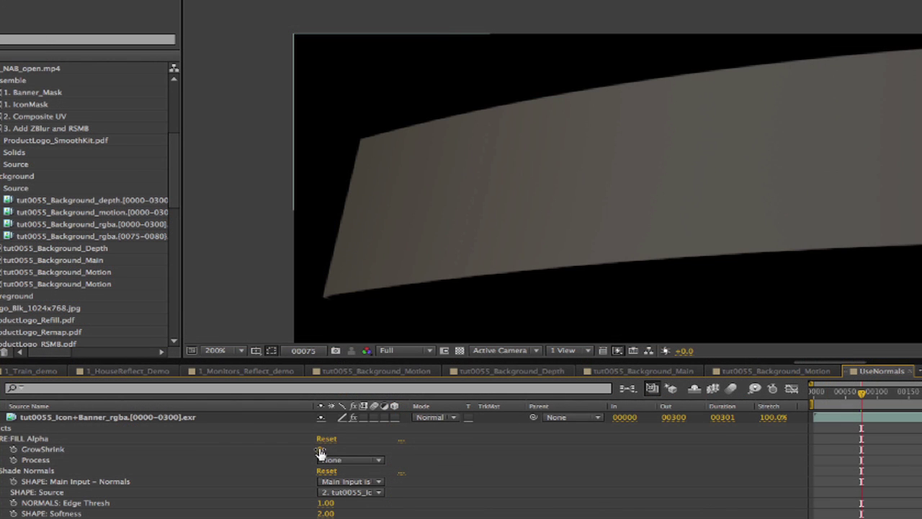
# - Set RE:FILL Alpha GrowShrink to -2 and leave the alpha Process at None
pyautogui.click(331, 448)
pyautogui.write('-2')
pyautogui.press('Return')
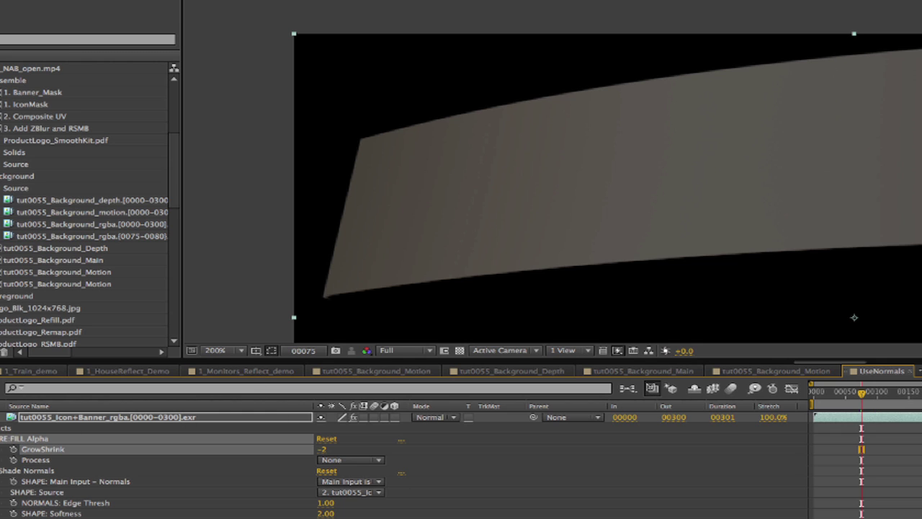
pyautogui.click(338, 461)
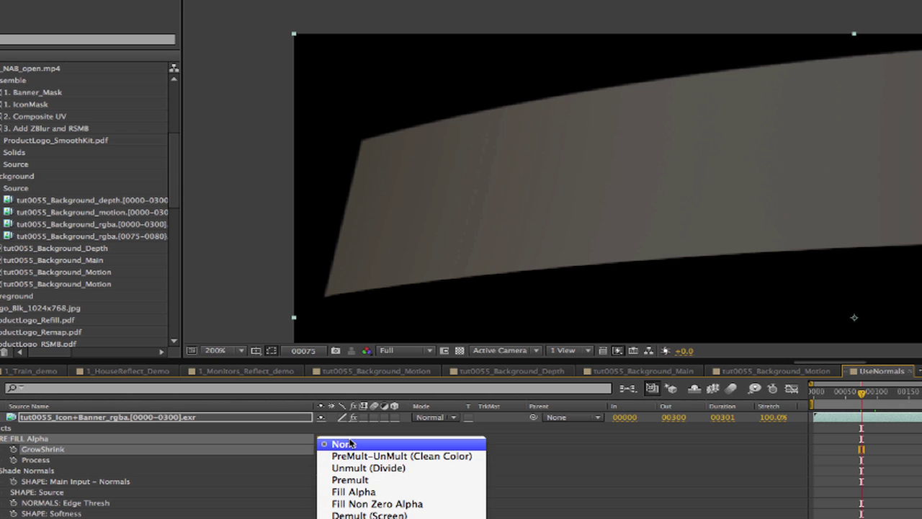
pyautogui.click(350, 443)
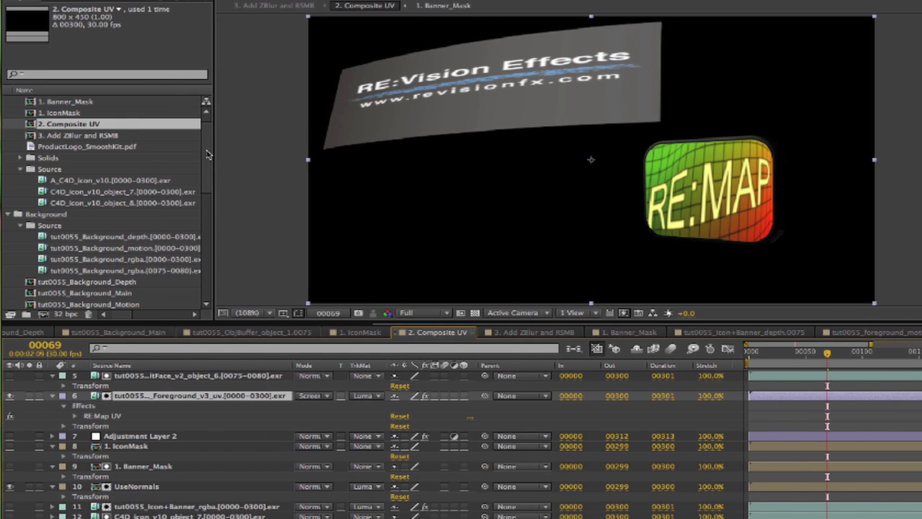
# - Check tut0055_Background_Main, then reopen 3. Add ZBlur and RSMB and toggle SK ZBlur to compare
pyautogui.doubleClick(80, 136)
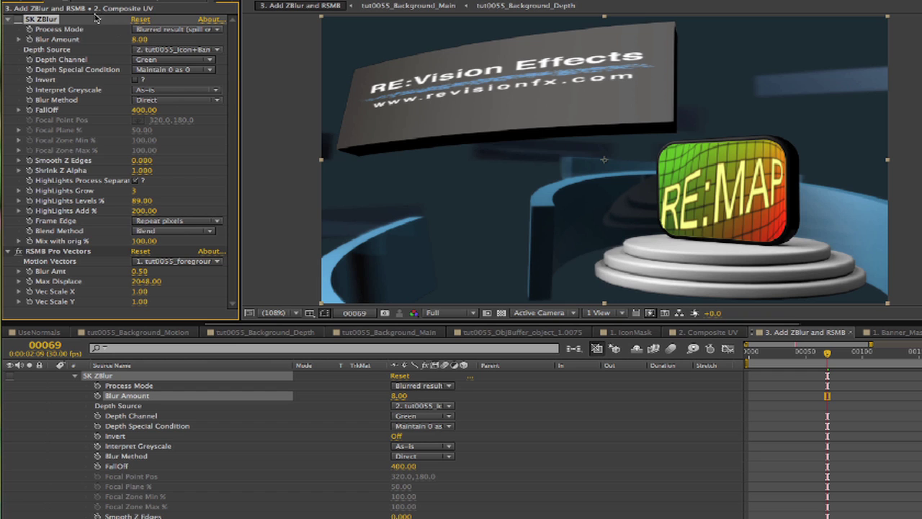
pyautogui.click(23, 4)
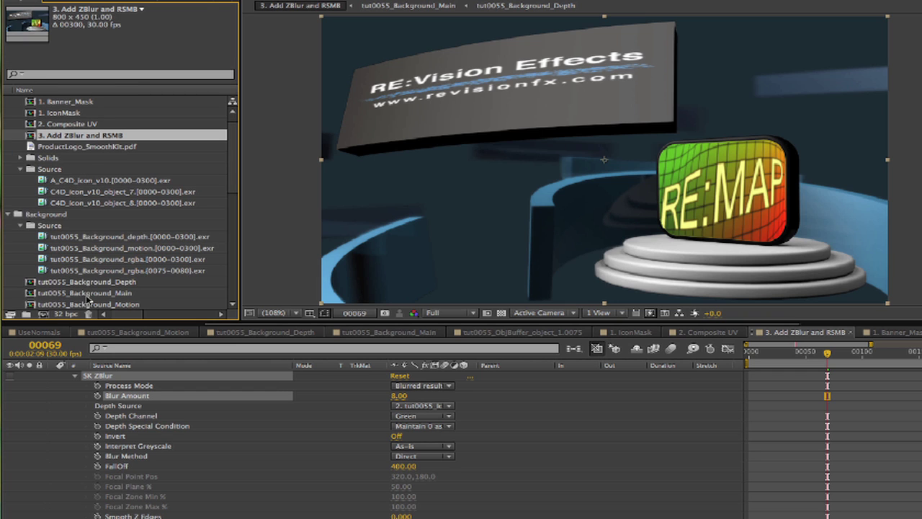
pyautogui.doubleClick(87, 295)
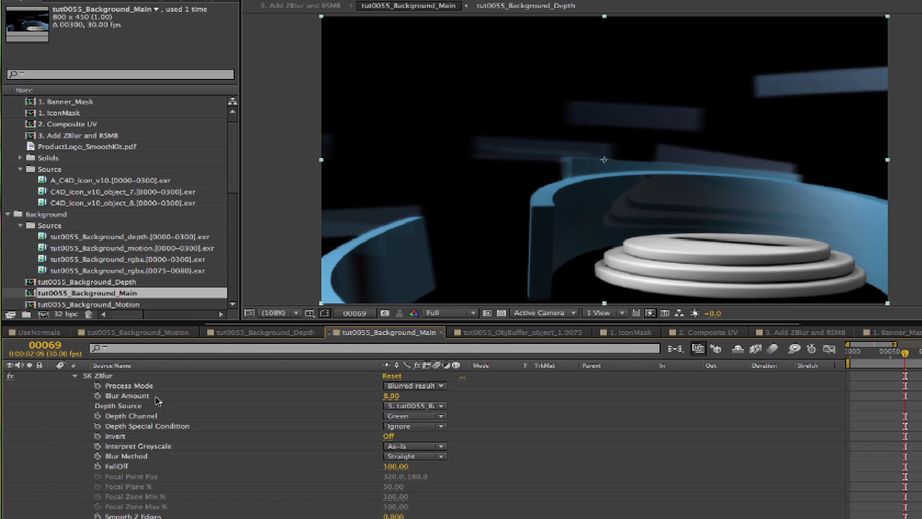
pyautogui.click(83, 135)
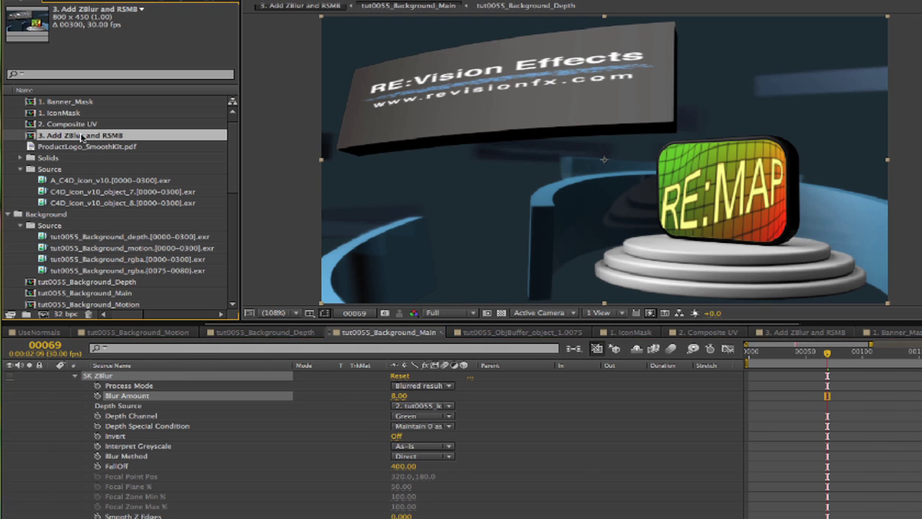
pyautogui.doubleClick(83, 136)
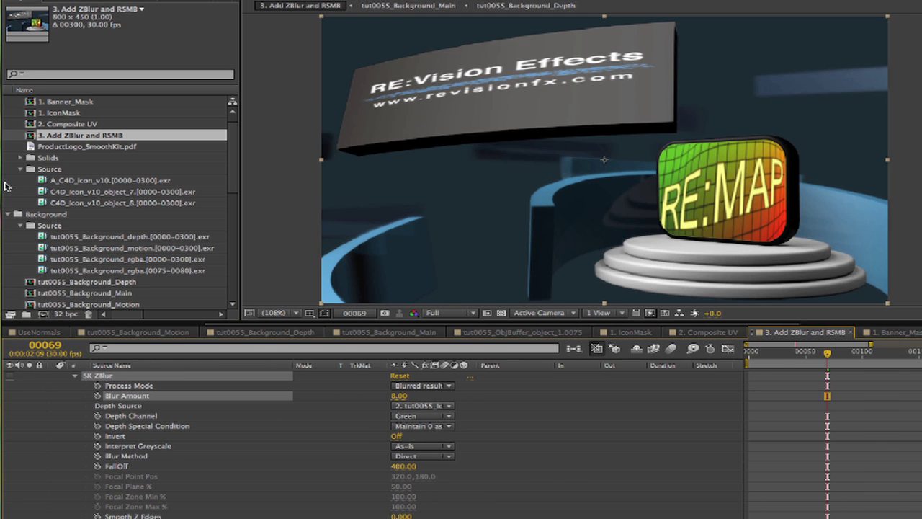
pyautogui.click(10, 376)
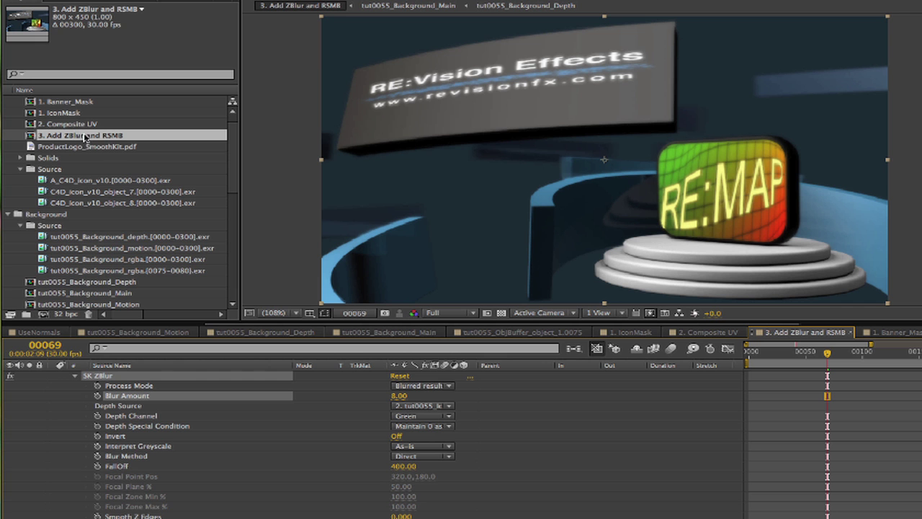